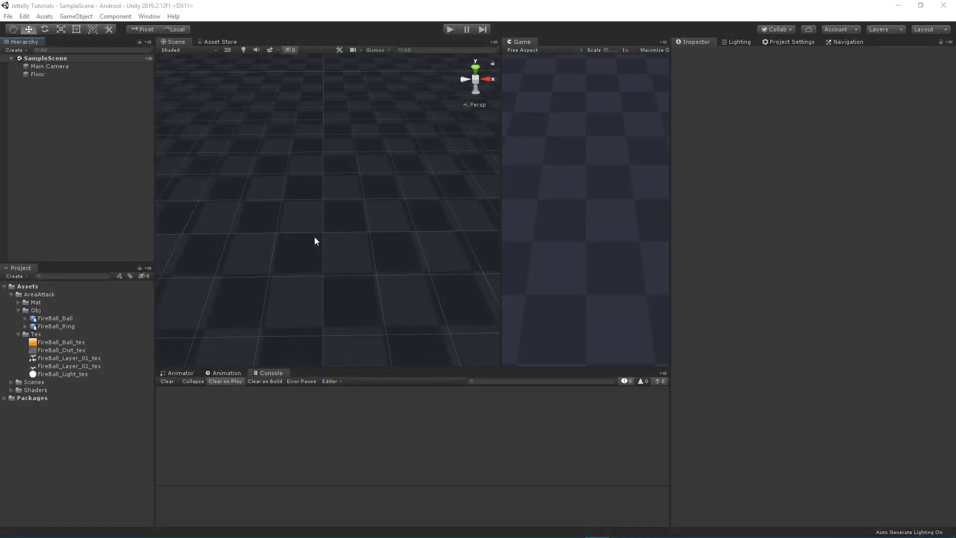
Preview the FireBall_Ball sphere and FireBall_Ring meshes in the AreaAttack Obj folder.
left_click(49, 292)
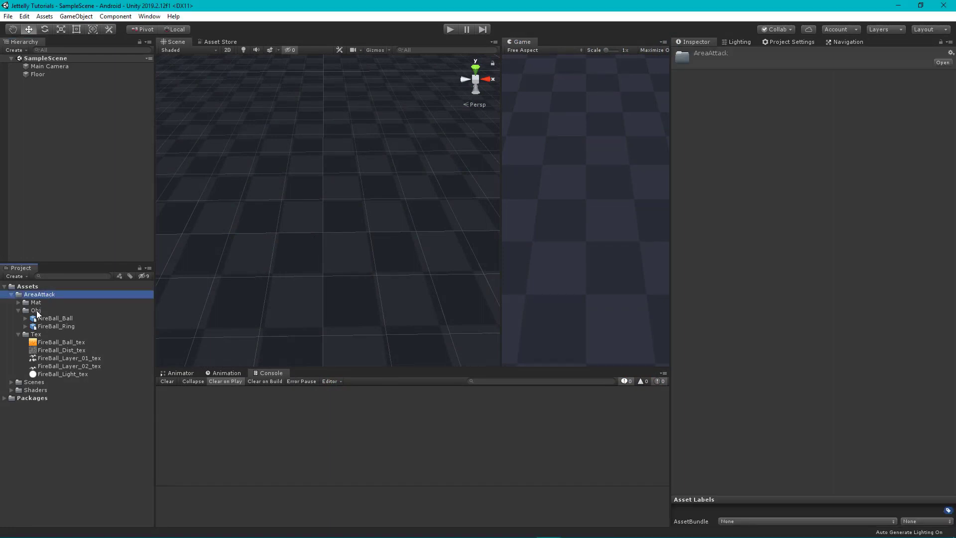
left_click(36, 311)
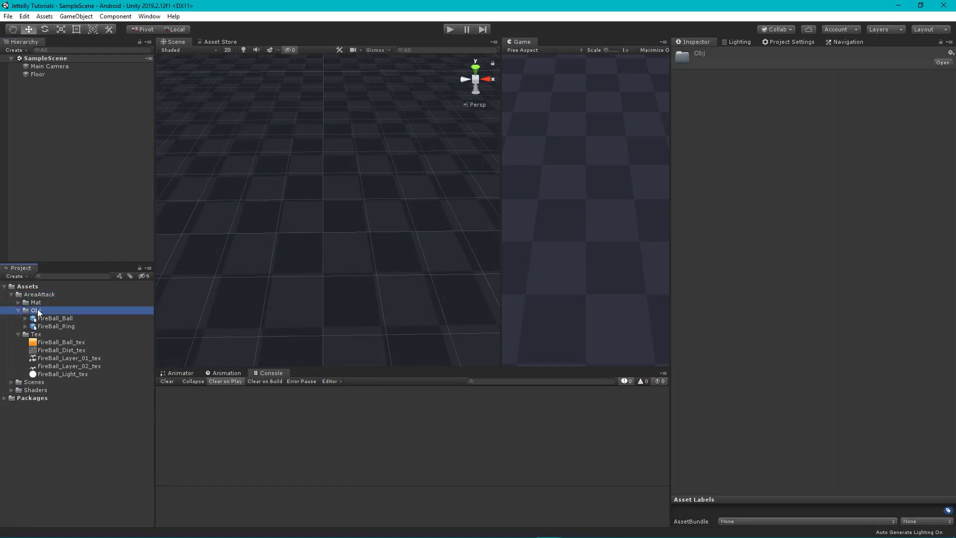
left_click(67, 318)
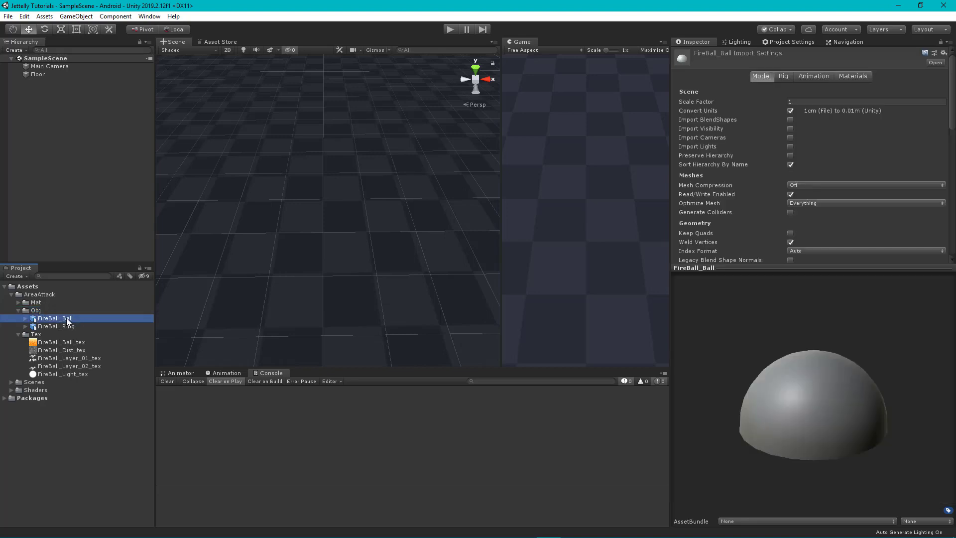
left_click(65, 325)
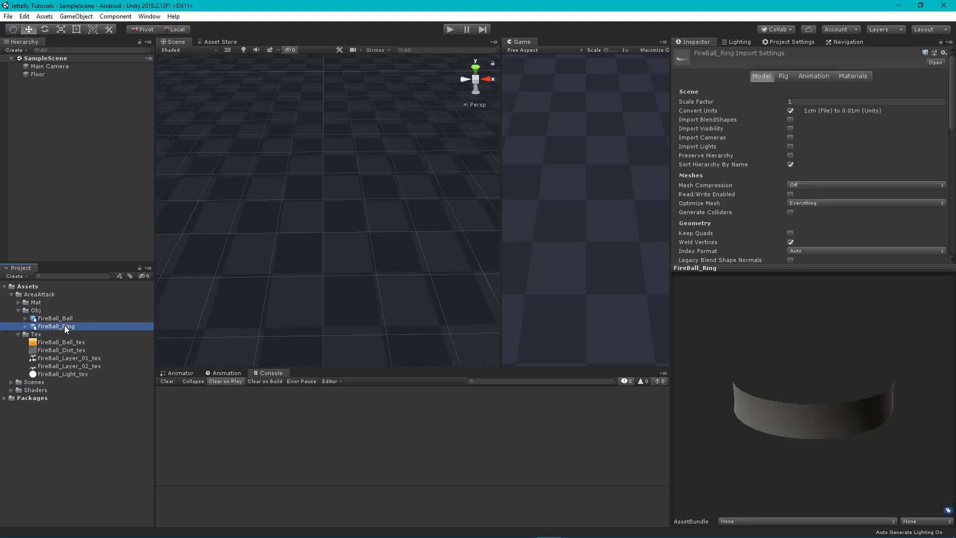
Preview the fireball textures in Tex, from FireBall_Ball_tex to FireBall_Layer_01_tex, then reselect FireBall_Ball.
left_click(54, 335)
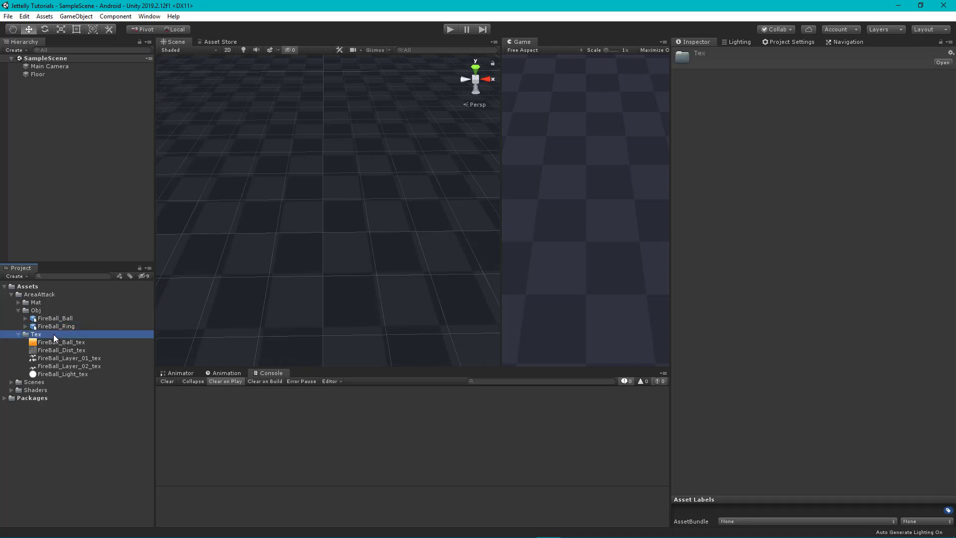
left_click(52, 344)
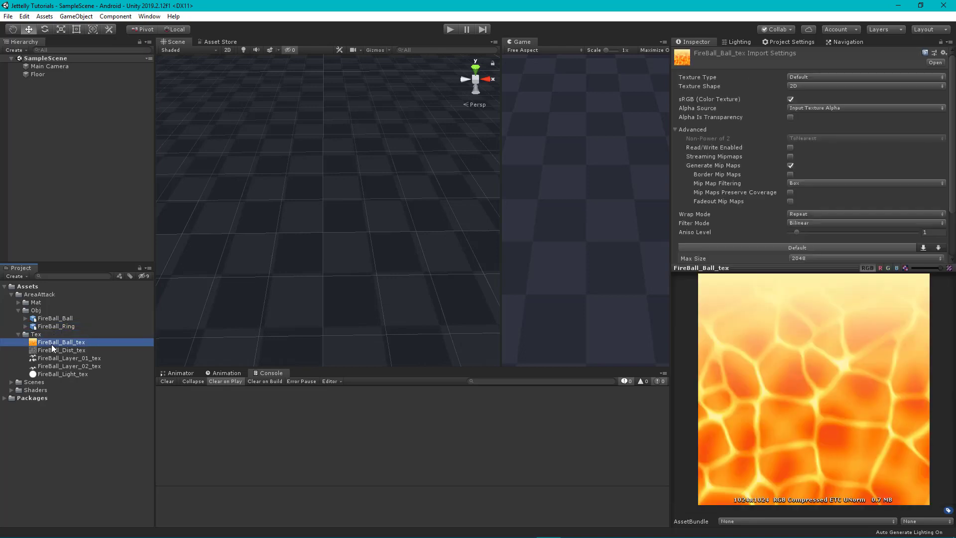
key("Down")
key("Down")
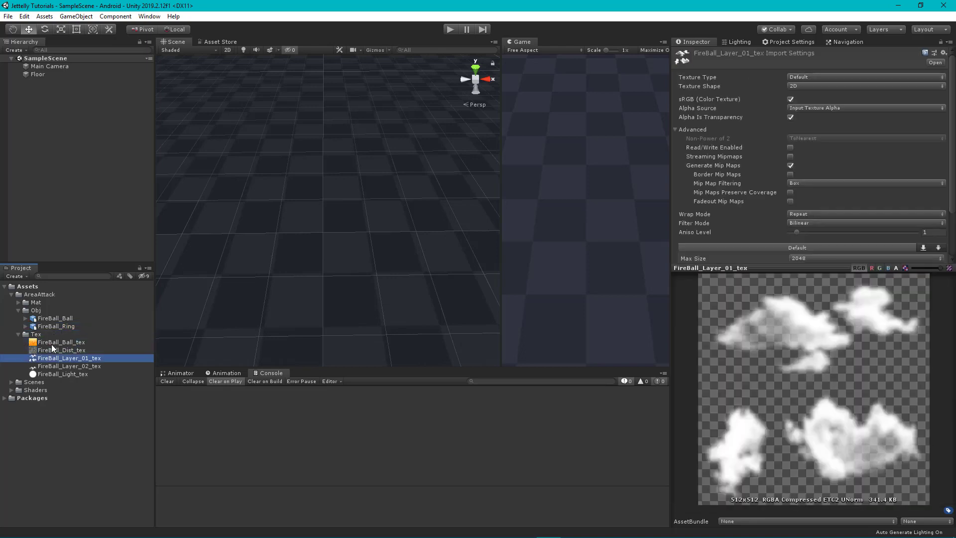
key("Down")
key("Down")
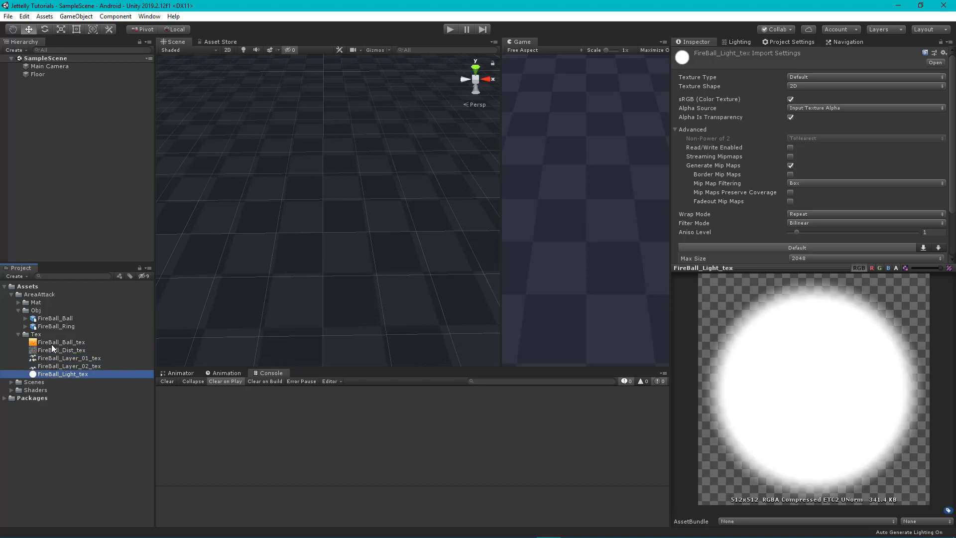
left_click(56, 319)
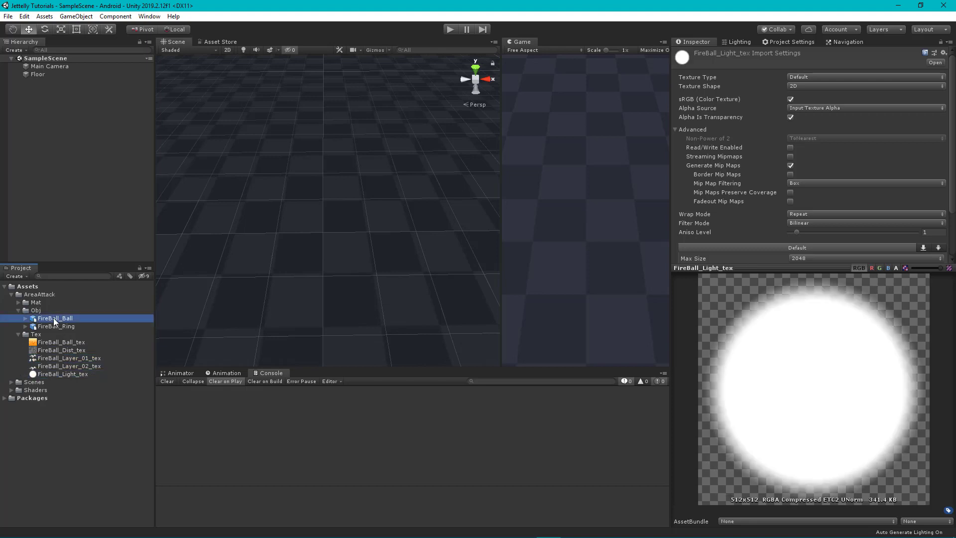
Drag the FireBall_Ball and FireBall_Ring meshes together into the scene Hierarchy.
left_click(56, 326, "shift")
left_click_drag(87, 205, 85, 190)
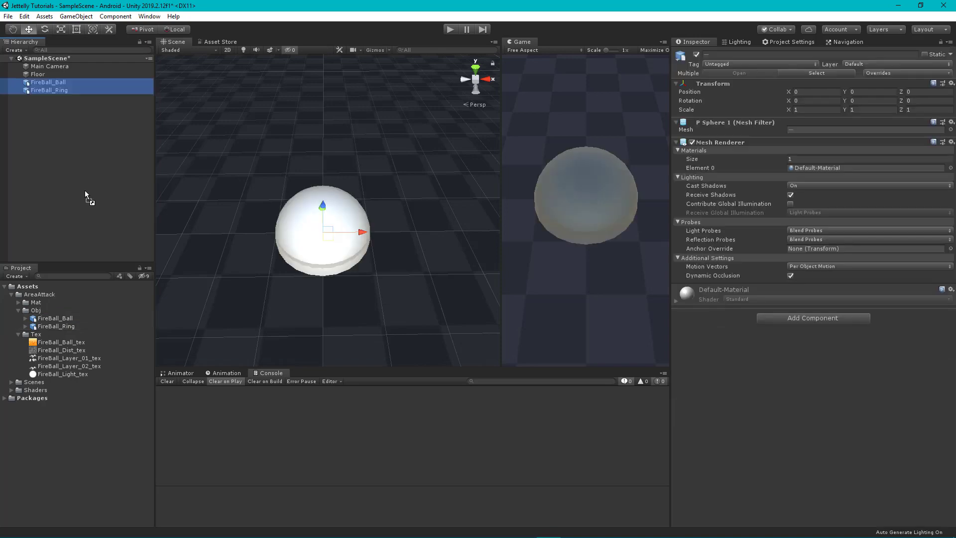
left_click(58, 75)
left_click(57, 88)
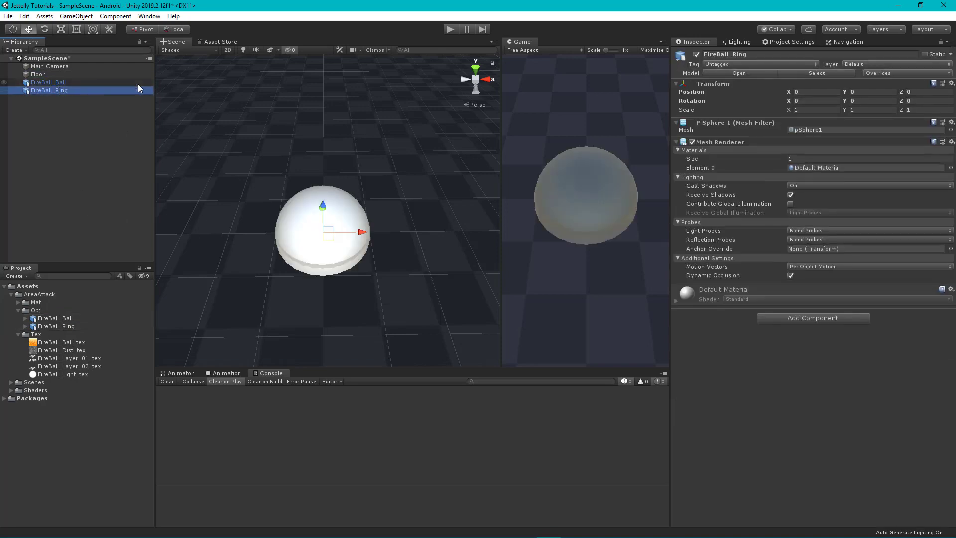
Switch the Scene view to Shaded Wireframe and inspect the ring and sphere from several angles.
left_click(181, 50)
left_click(188, 83)
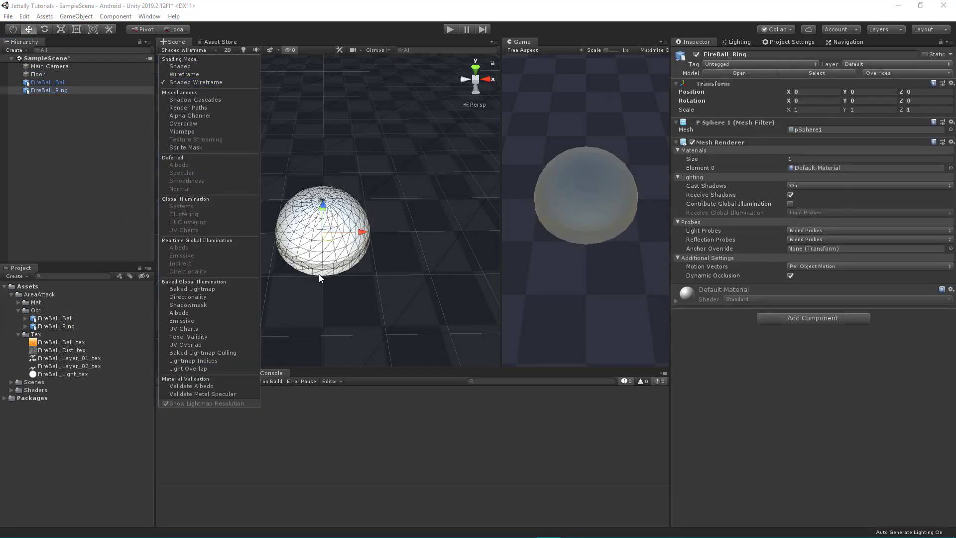
scroll(319, 274, "up", 3)
left_click_drag(314, 290, 199, 180, "alt")
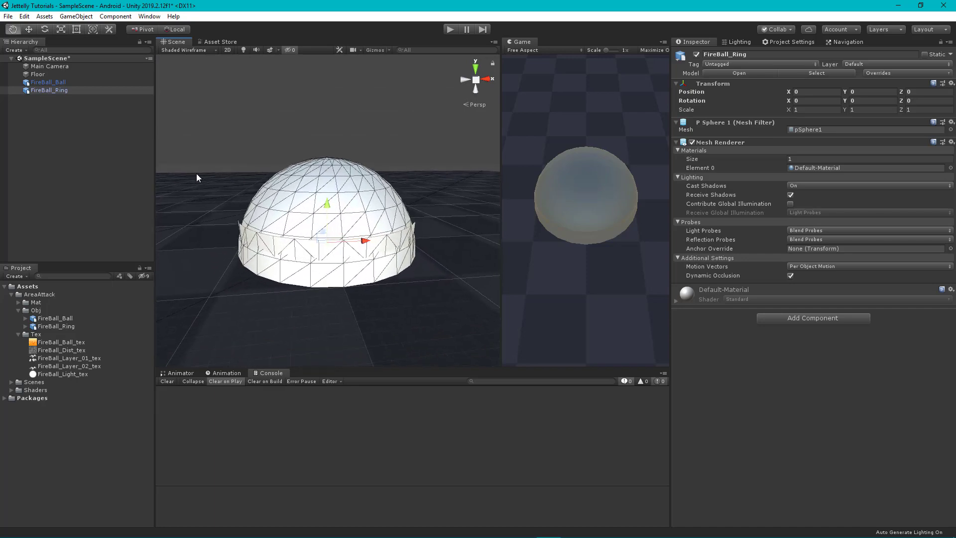
left_click_drag(328, 207, 325, 100)
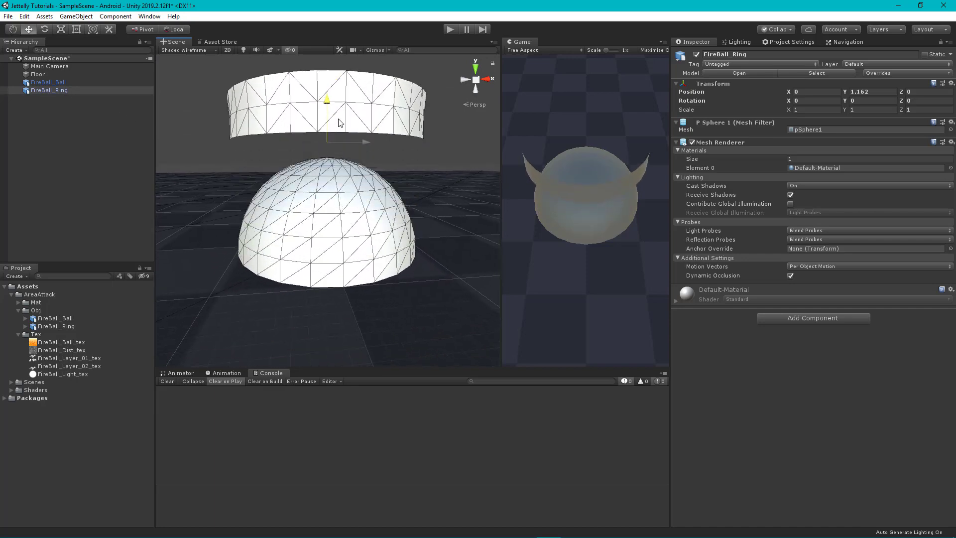
key("ctrl+z")
mouse_move(353, 211)
left_mouse_down("alt")
mouse_move(325, 268)
mouse_move(343, 283)
mouse_move(328, 145)
left_mouse_up("alt")
mouse_move(350, 213)
left_mouse_down("alt")
mouse_move(723, 268)
mouse_move(375, 262)
left_mouse_up("alt")
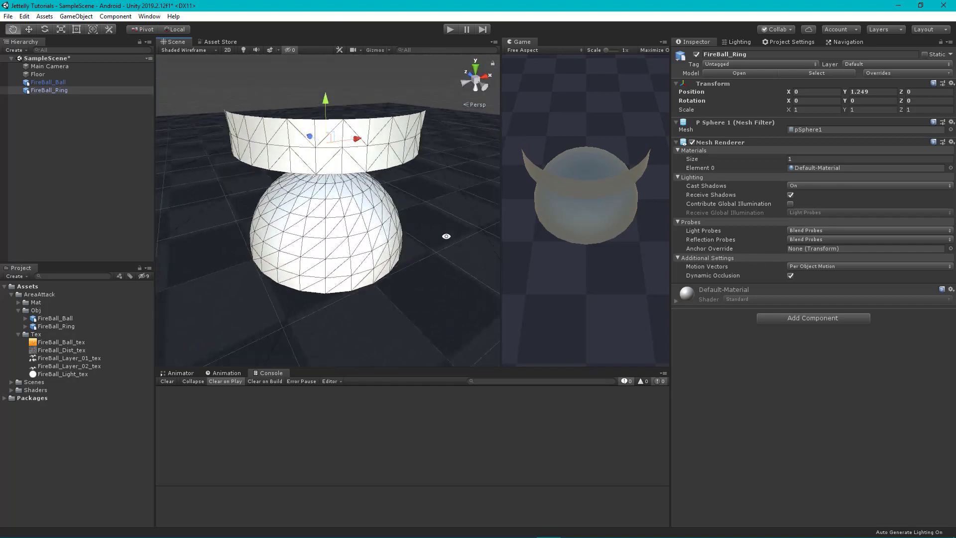
scroll(374, 262, "down", 5)
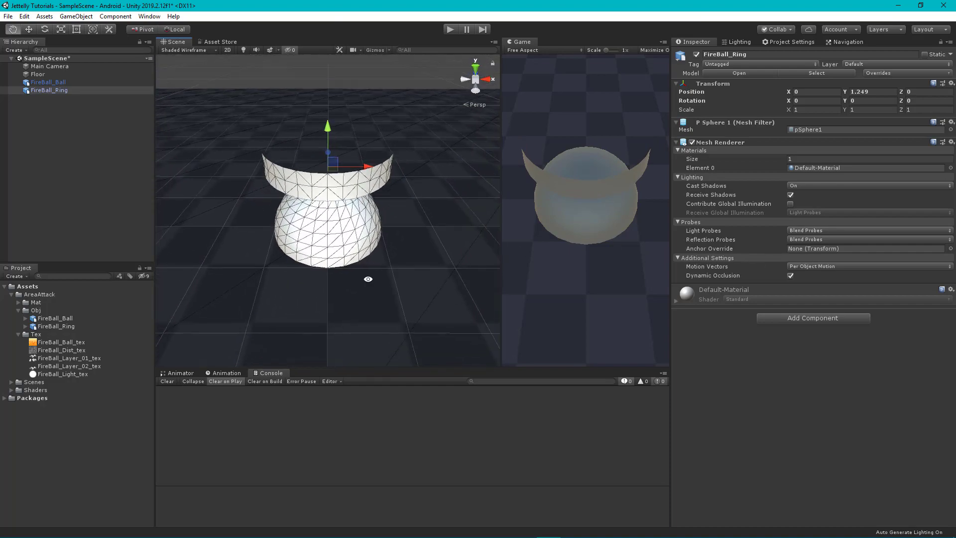
mouse_move(366, 251)
left_mouse_down("alt")
mouse_move(283, 272)
mouse_move(303, 301)
left_mouse_up("alt")
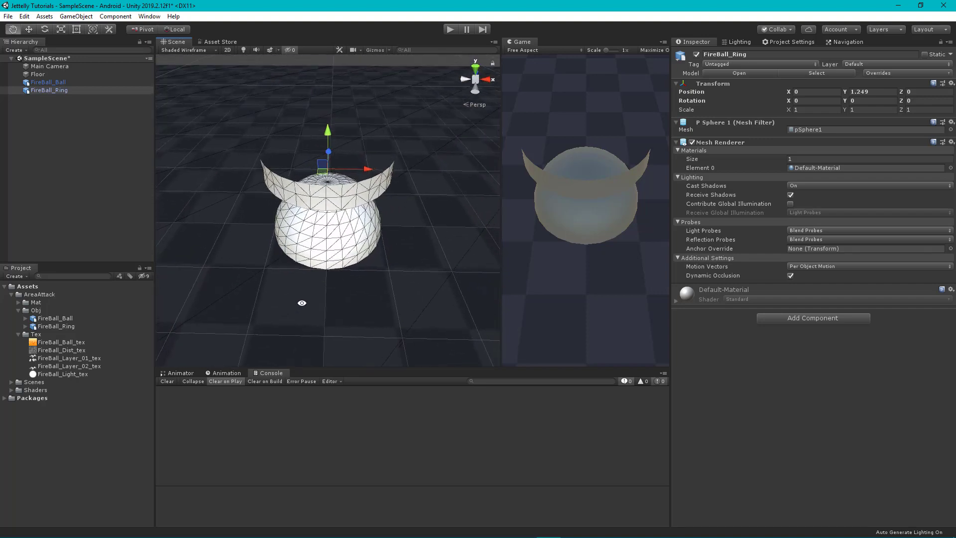
Set FireBall_Ring's Position Y to 0 so it sits around the ball.
left_click(884, 92)
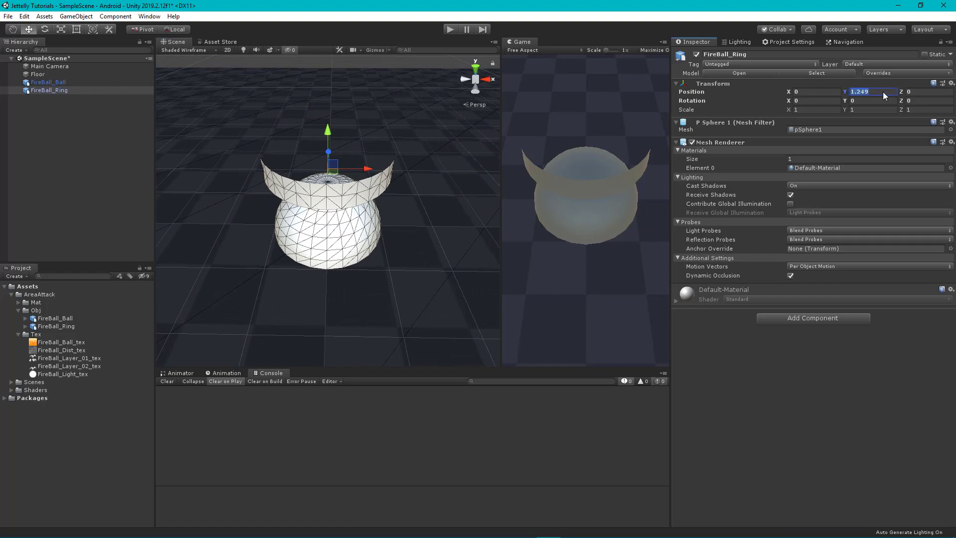
type("0")
mouse_move(271, 149)
left_mouse_down("alt")
mouse_move(262, 214)
mouse_move(397, 220)
mouse_move(230, 206)
left_mouse_up("alt")
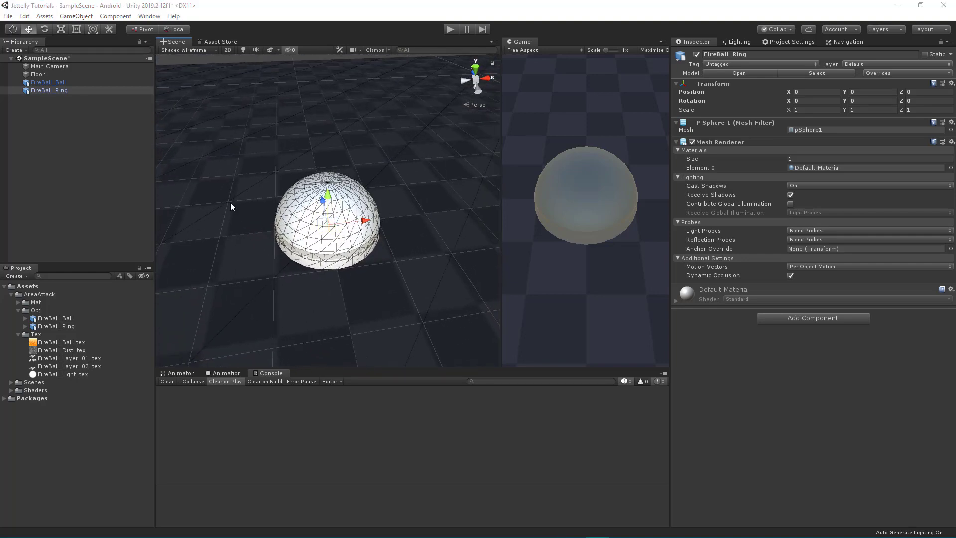
Create materials FireBall_Ball and FireBall_Layer_01 in the Mat folder.
left_click(41, 301)
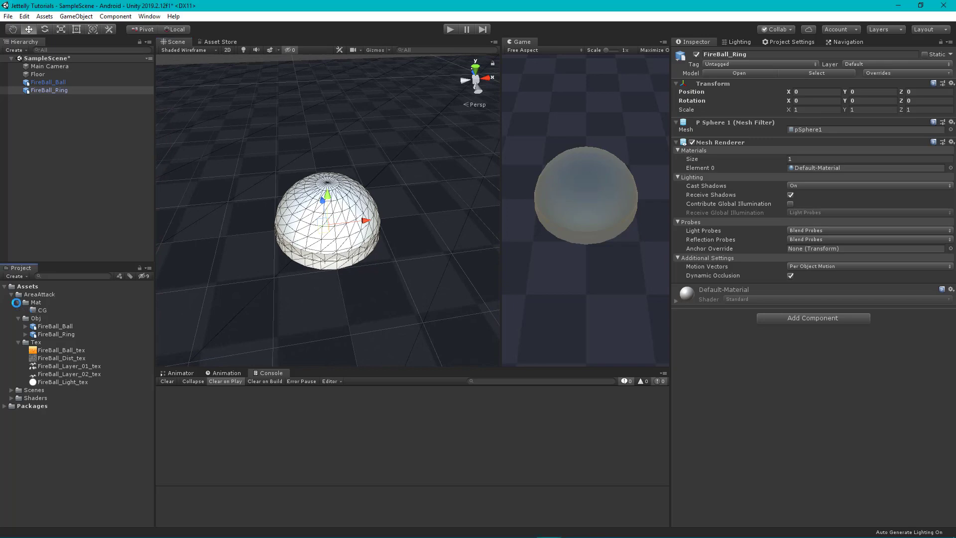
right_click(53, 303)
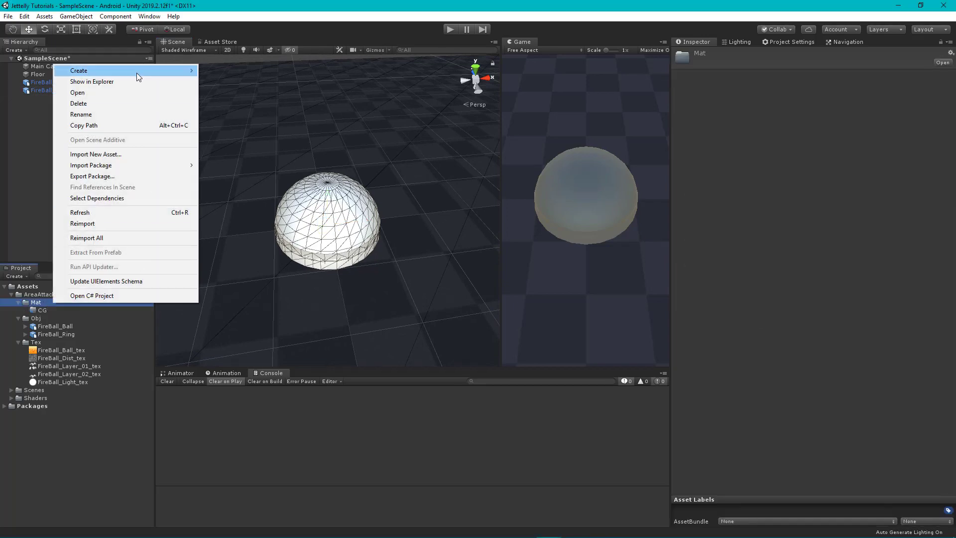
mouse_move(137, 71)
left_click(247, 205)
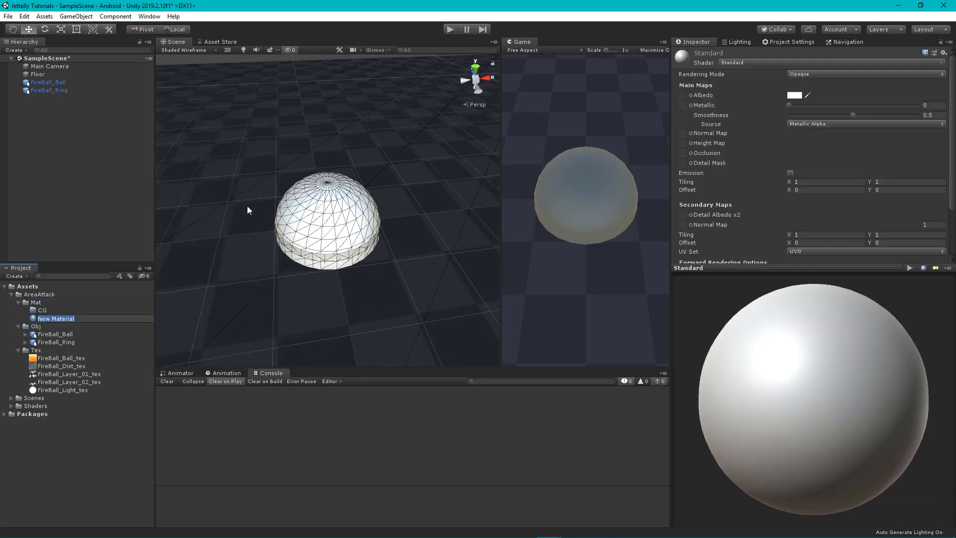
type("FireBall_")
type("Ba")
type("ll")
key("Return")
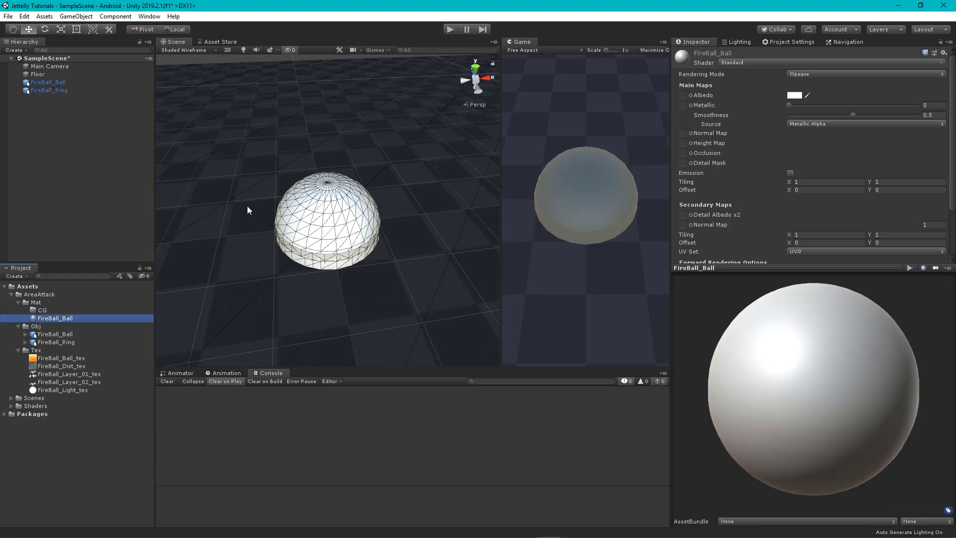
left_click(55, 302)
right_click(55, 303)
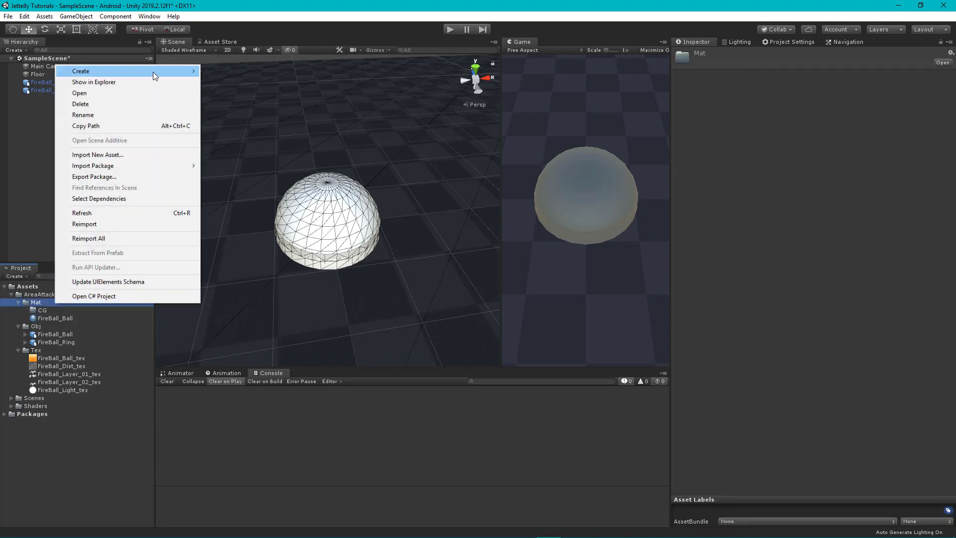
mouse_move(154, 71)
left_click(247, 205)
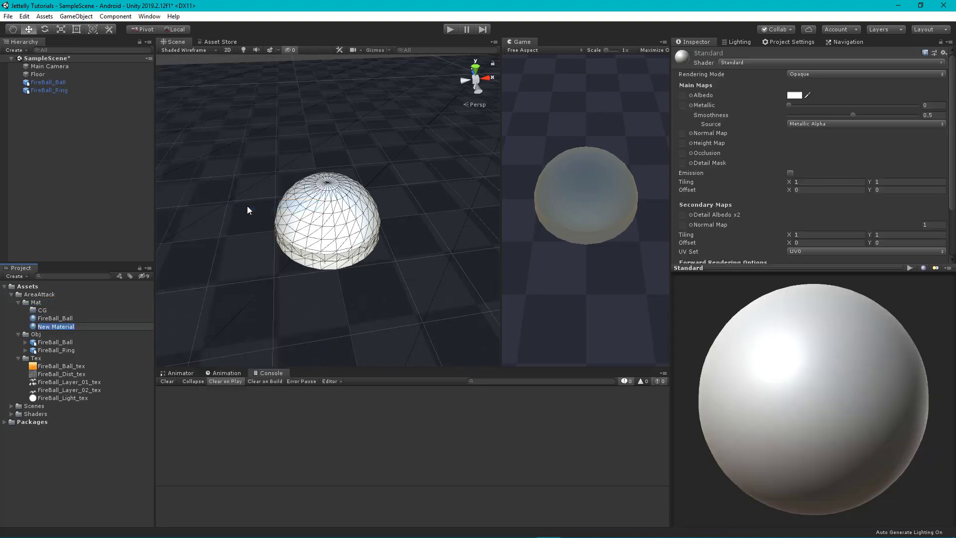
type("FireBall_")
type("Layer_")
type("01")
key("Return")
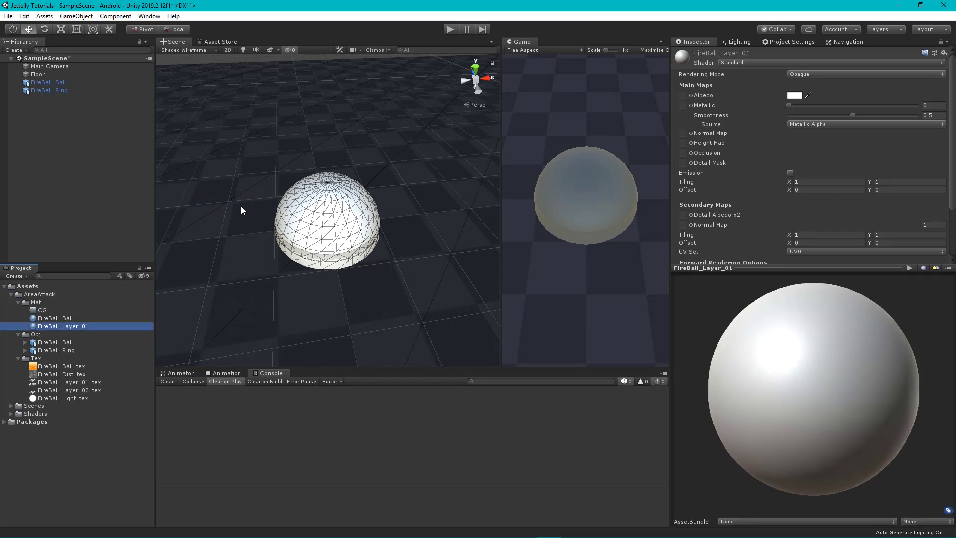
Create a FireBall_Layer_02 material in the Mat folder.
right_click(52, 304)
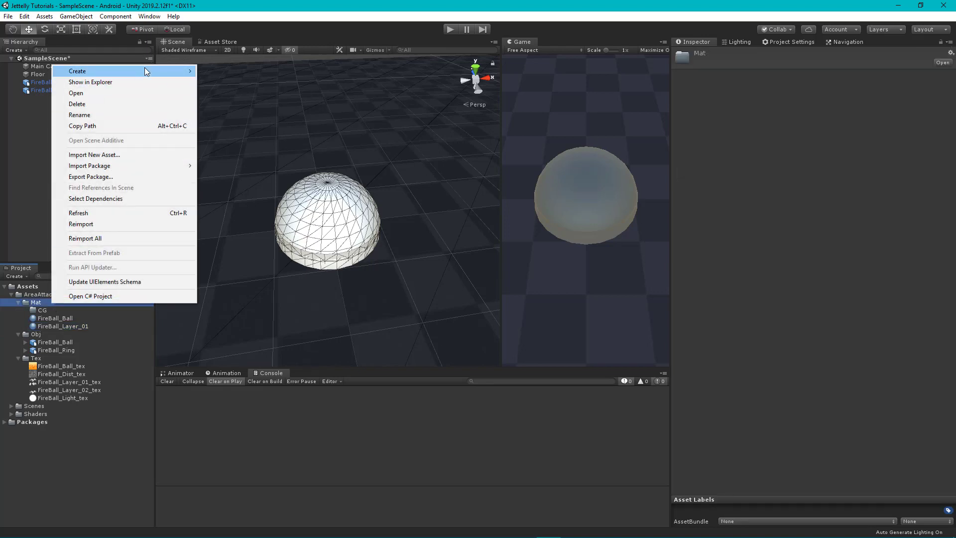
mouse_move(144, 70)
left_click(238, 205)
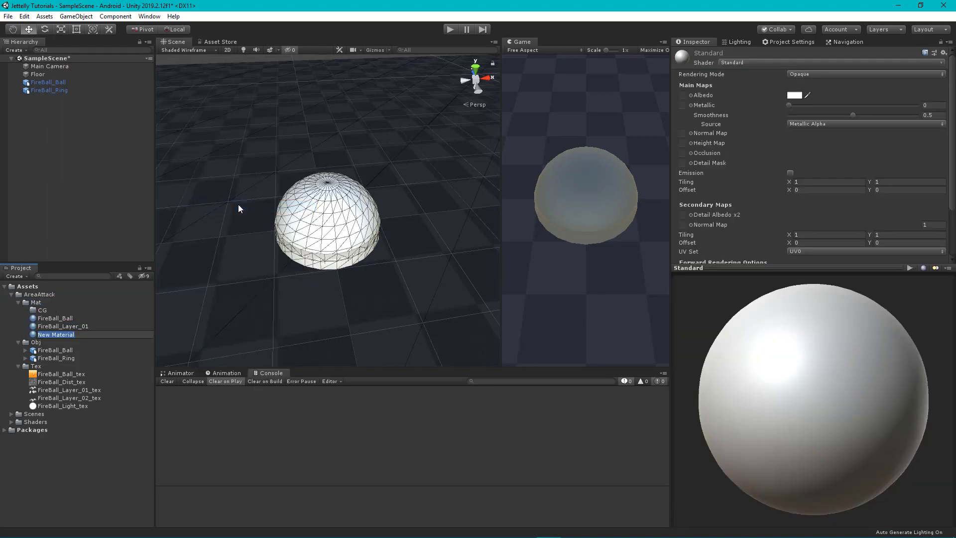
type("FireBall_")
type("Layer_02")
key("Return")
Create FireBall_Light and FireBall_Ring materials in the Mat folder.
right_click(60, 303)
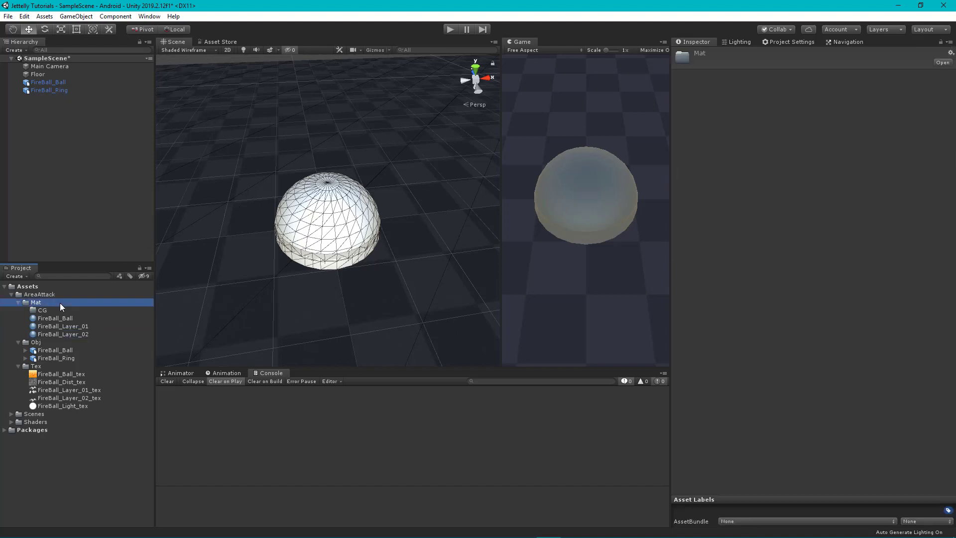
mouse_move(159, 70)
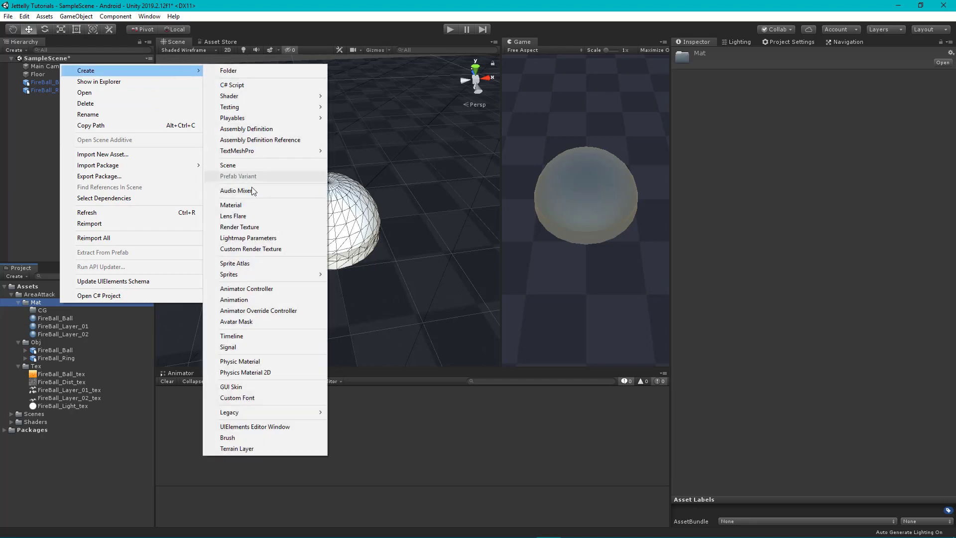
left_click(252, 204)
type("Fire")
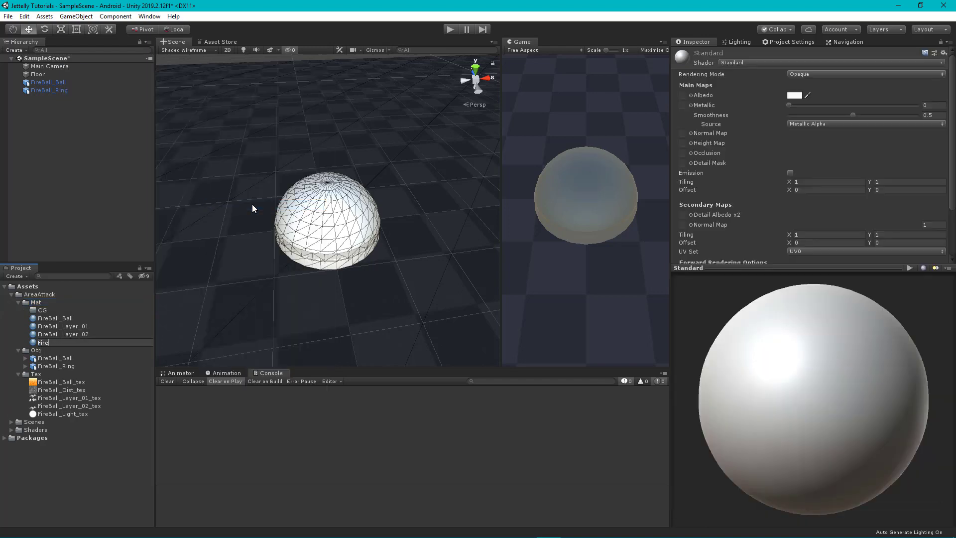
type("Ball_")
type("Light")
key("Return")
left_click(62, 299)
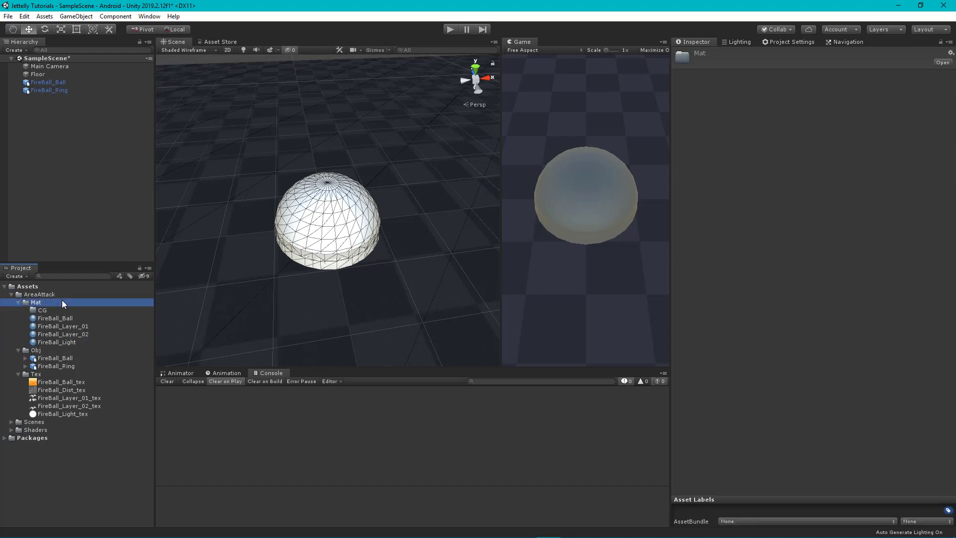
right_click(62, 299)
mouse_move(149, 67)
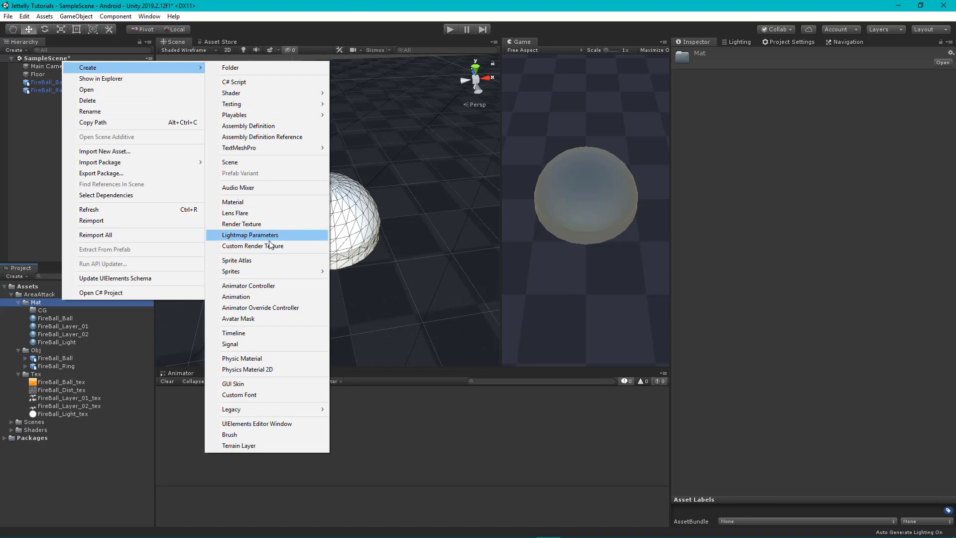
left_click(270, 200)
type("Fire")
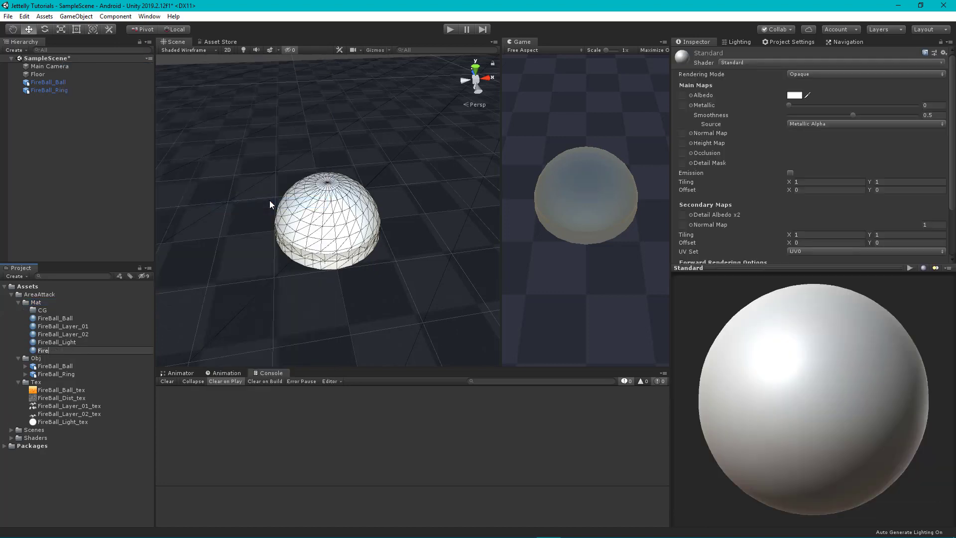
type("Ball_Ri")
type("ng")
key("Return")
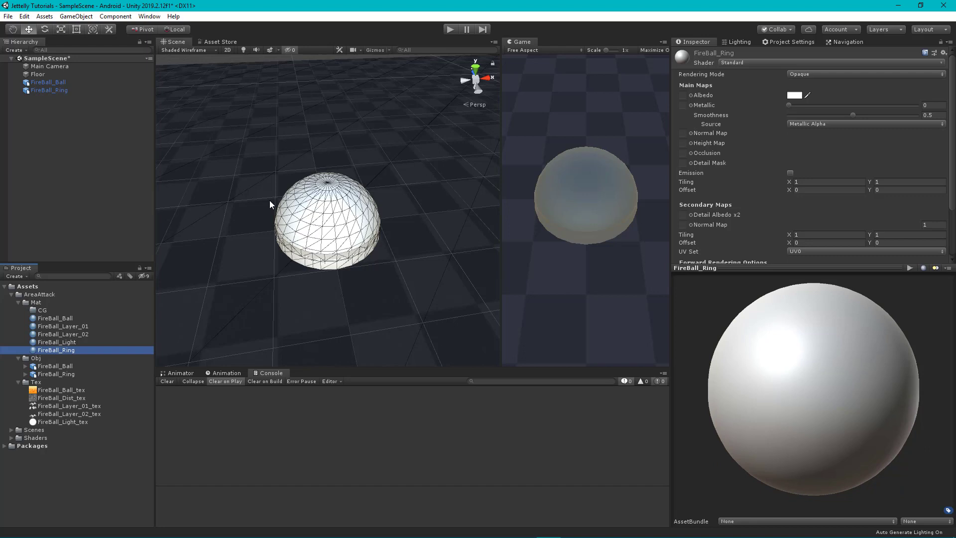
Create an Unlit Shader named JetBase in the Mat/CG folder.
left_click(41, 314)
right_click(49, 309)
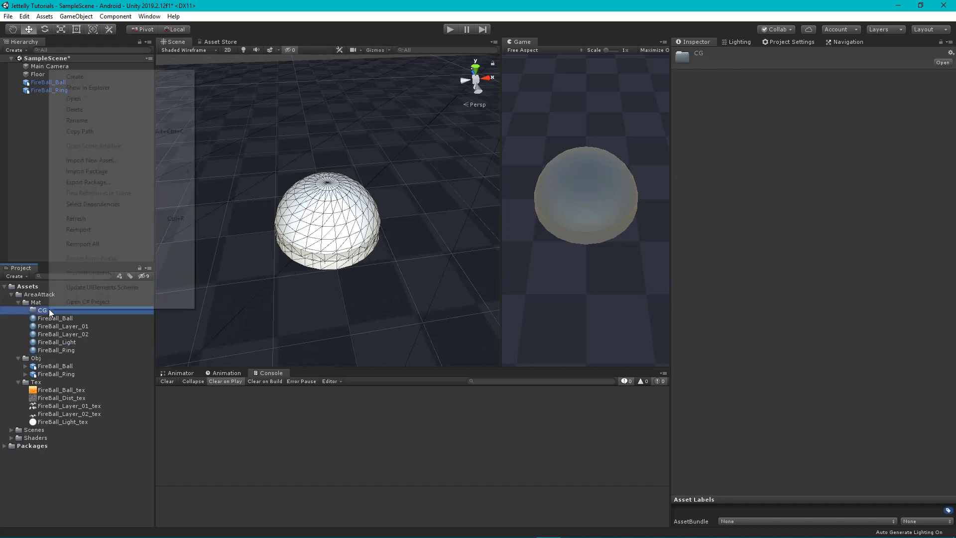
mouse_move(133, 75)
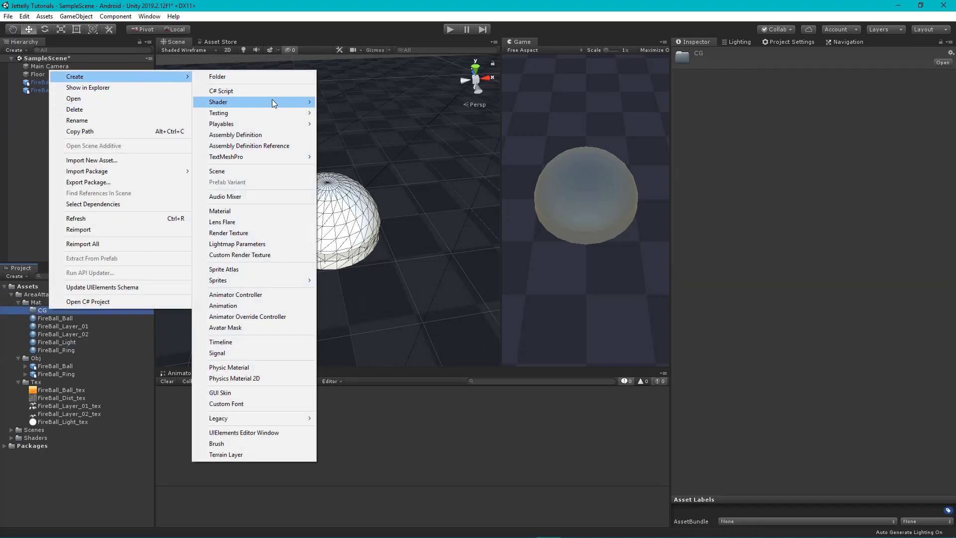
mouse_move(271, 101)
left_click(367, 113)
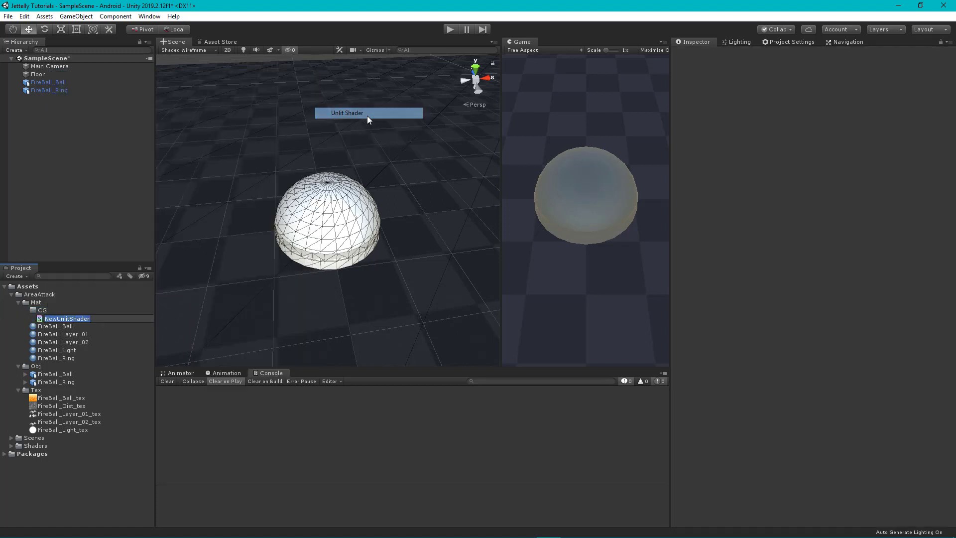
type("JetBase")
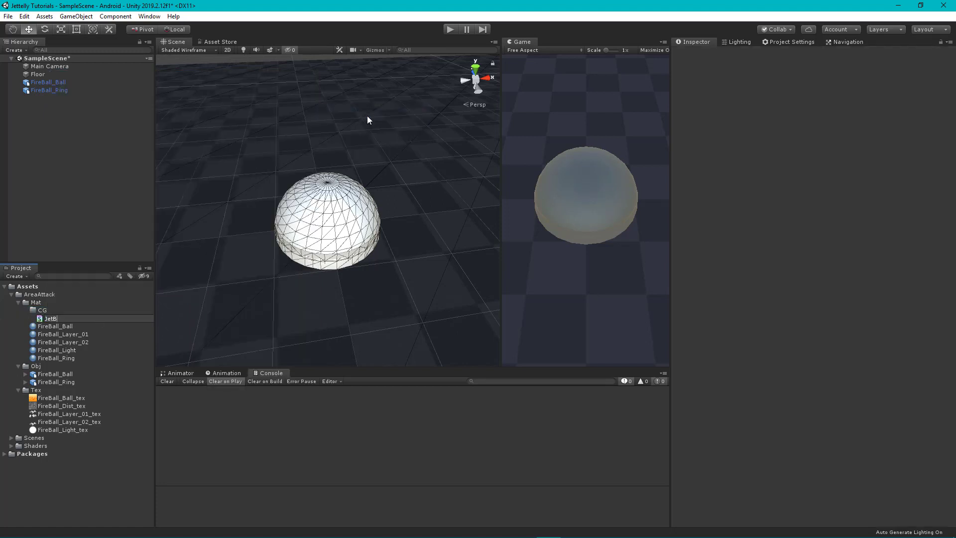
key("Return")
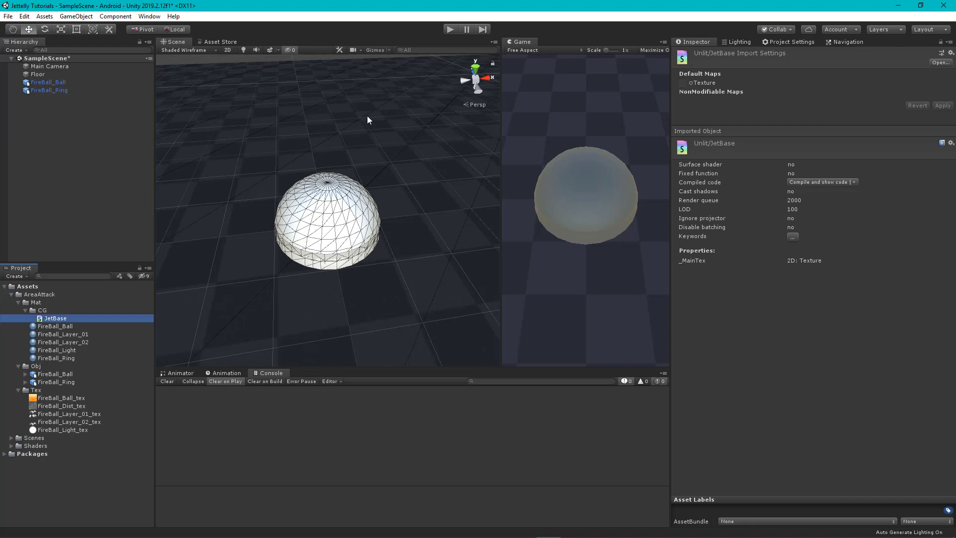
Open JetBase in VS Code and rename its shader path to Jettelly/JetBase.
double_click(60, 319)
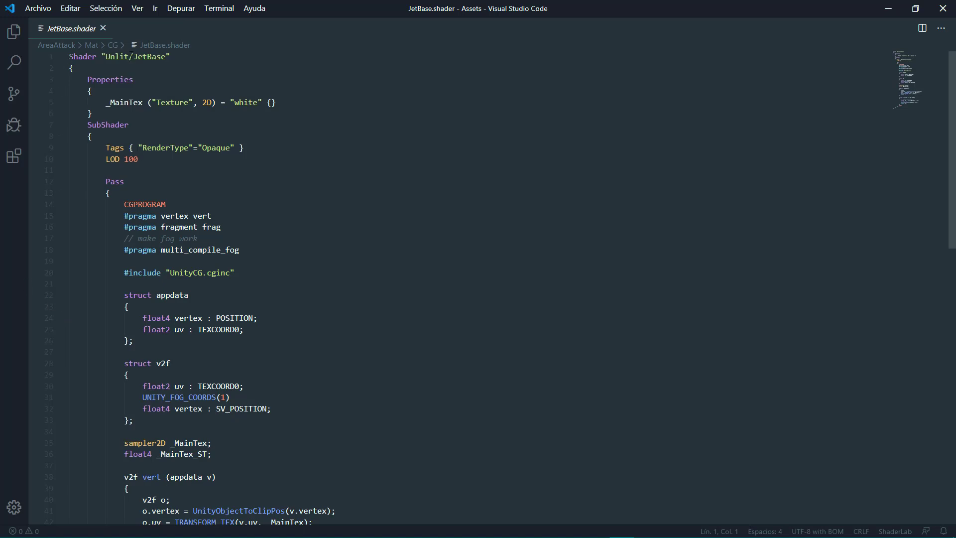
left_click(130, 56)
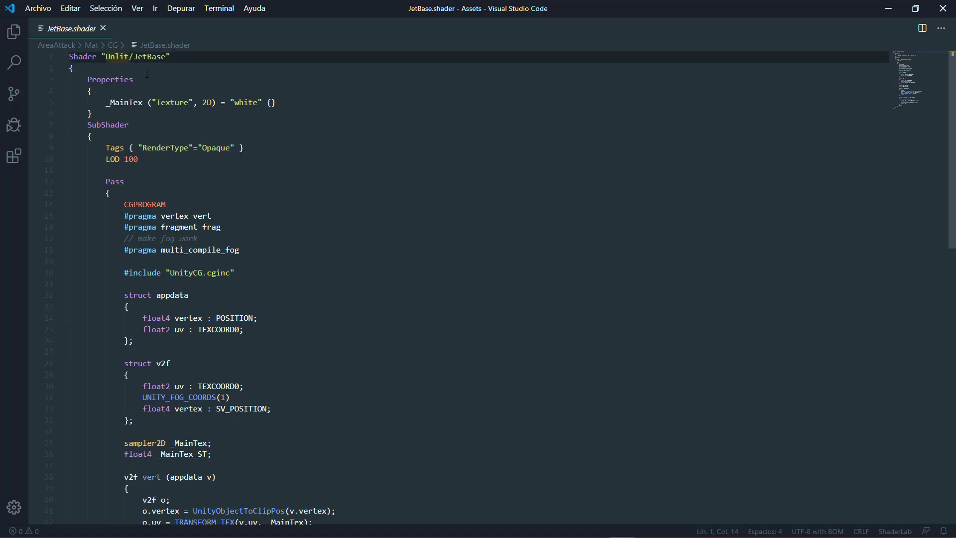
key("ctrl+BackSpace")
type("Jette")
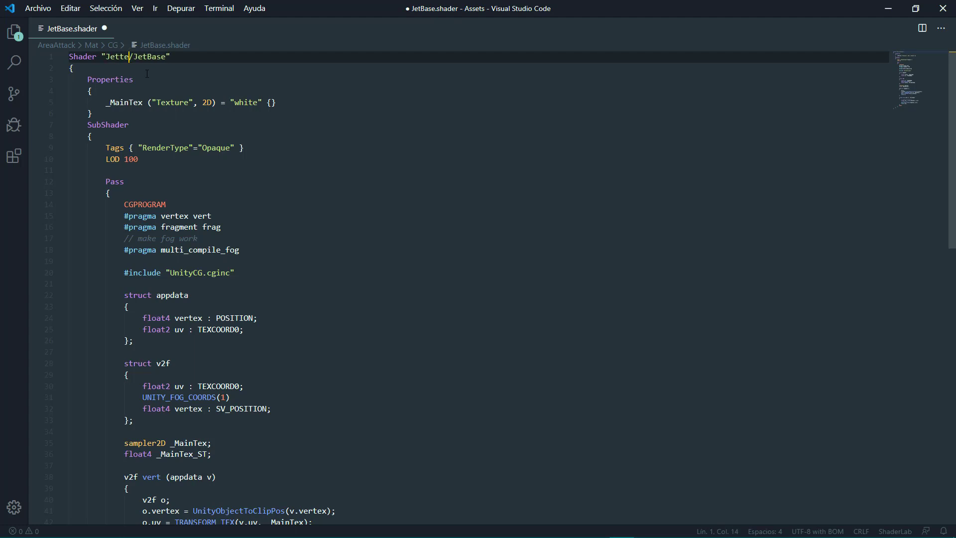
type("lly")
Delete the LOD 100 line and all fog lines (multi_compile_fog, UNITY_FOG_COORDS, TRANSFER_FOG, APPLY_FOG).
left_click_drag(270, 164, 271, 152)
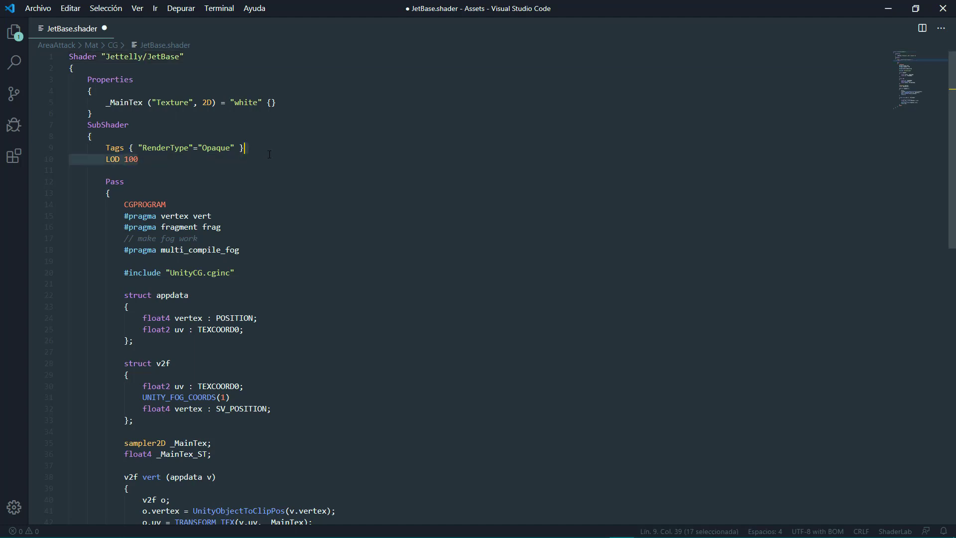
key("BackSpace")
left_click_drag(259, 238, 258, 219)
key("BackSpace")
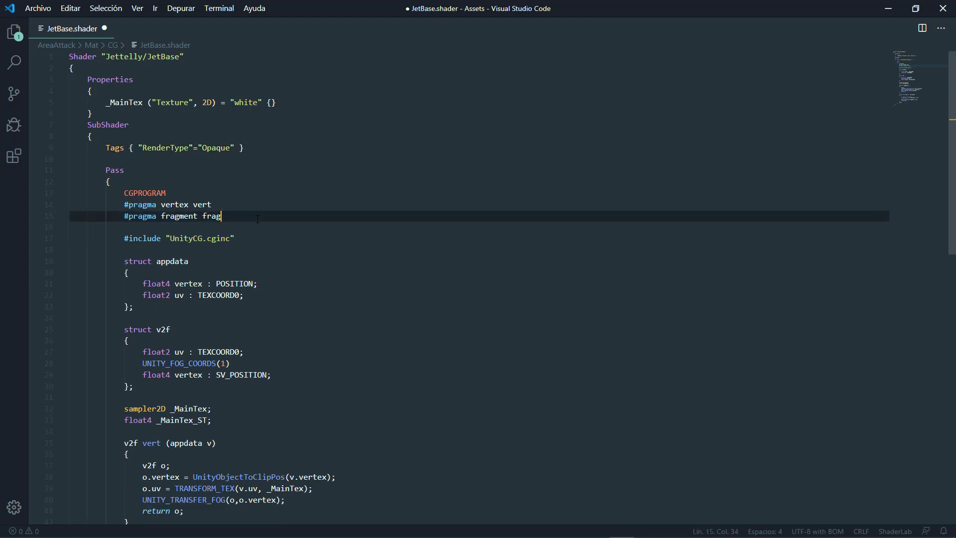
scroll(258, 219, "down", 3)
mouse_move(249, 274)
left_mouse_down()
mouse_move(265, 264)
mouse_move(327, 272)
left_mouse_up()
key("BackSpace")
scroll(269, 267, "down", 4)
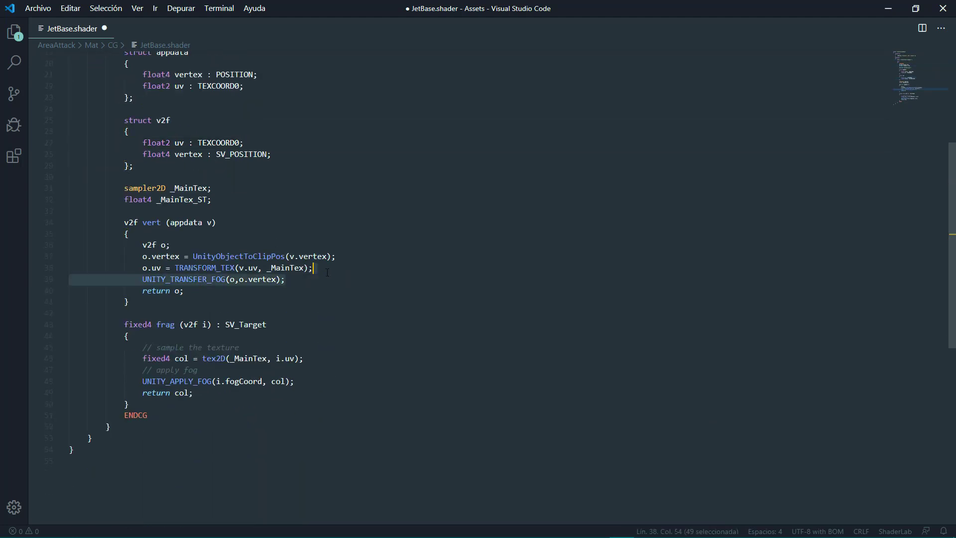
key("BackSpace")
left_click_drag(296, 370, 304, 347)
key("BackSpace")
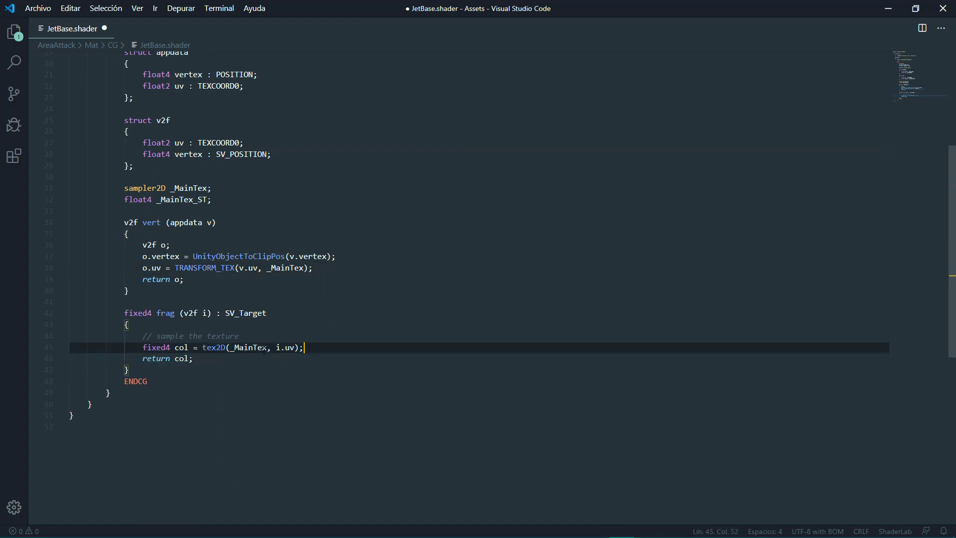
Remove the 'sample the texture' comment from the fragment function.
left_click_drag(245, 336, 131, 324)
key("BackSpace")
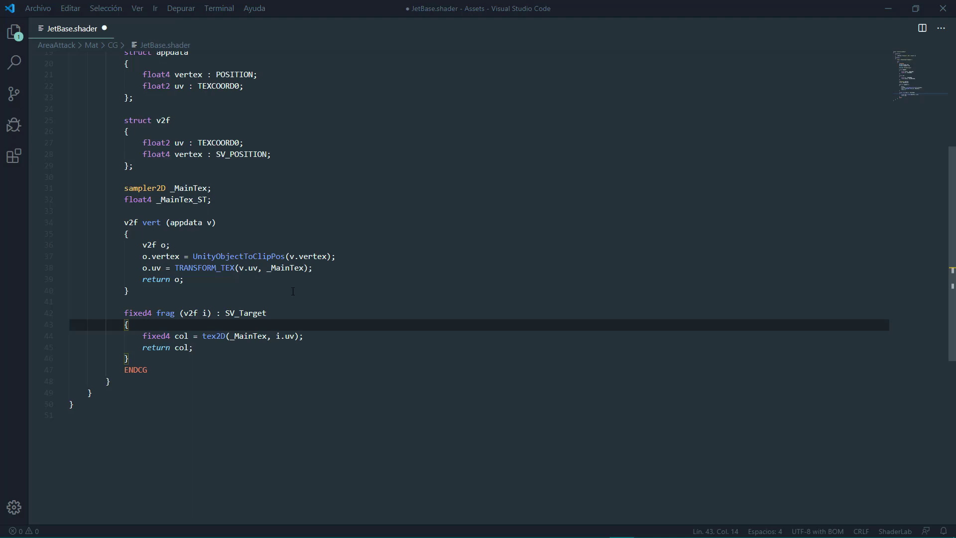
scroll(293, 291, "up", 2)
scroll(293, 291, "up", 4)
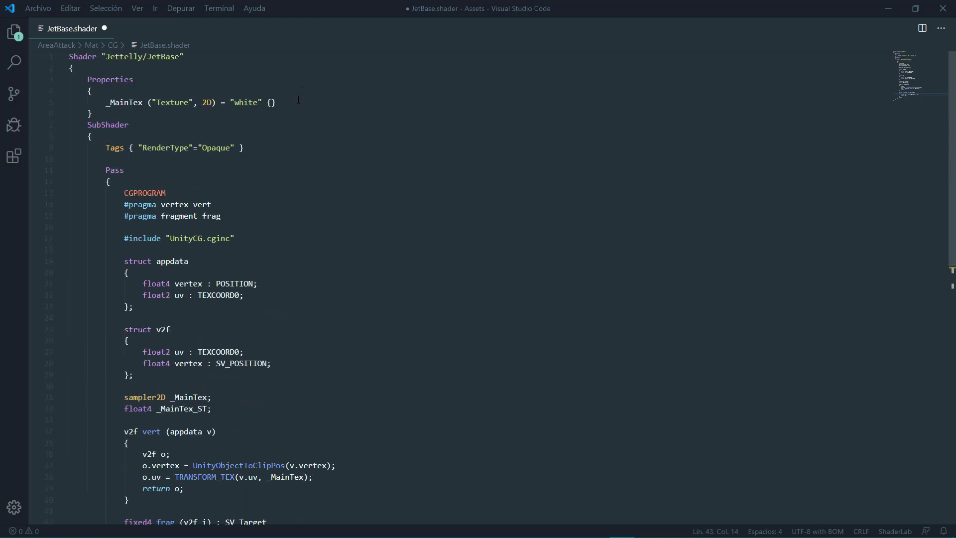
Add a _DisTex "Distortion Texture" 2D property defaulting to "white", followed by [Space(10)].
left_click(314, 103)
key("Return")
type("_D")
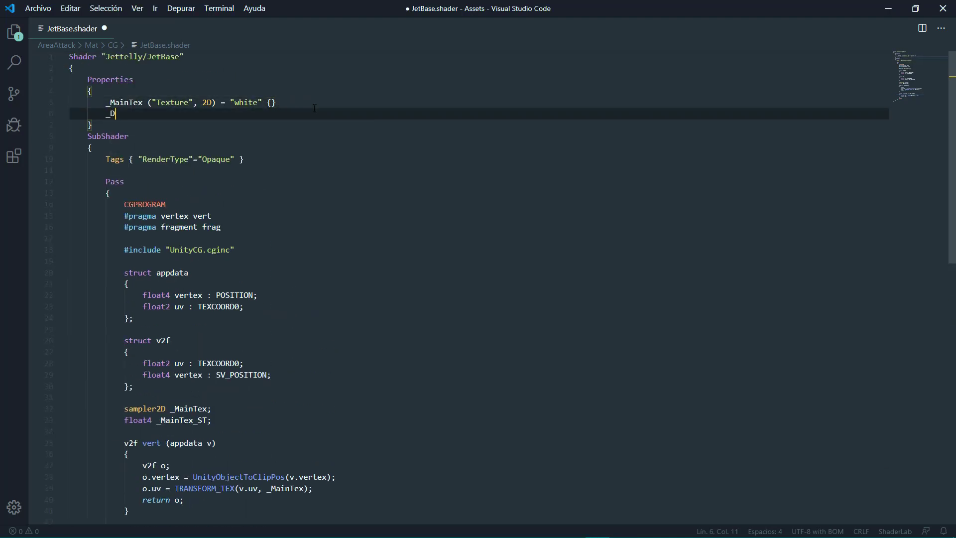
type("isTex ()")
key("Left")
type("\"Distort")
type("ion Texture")
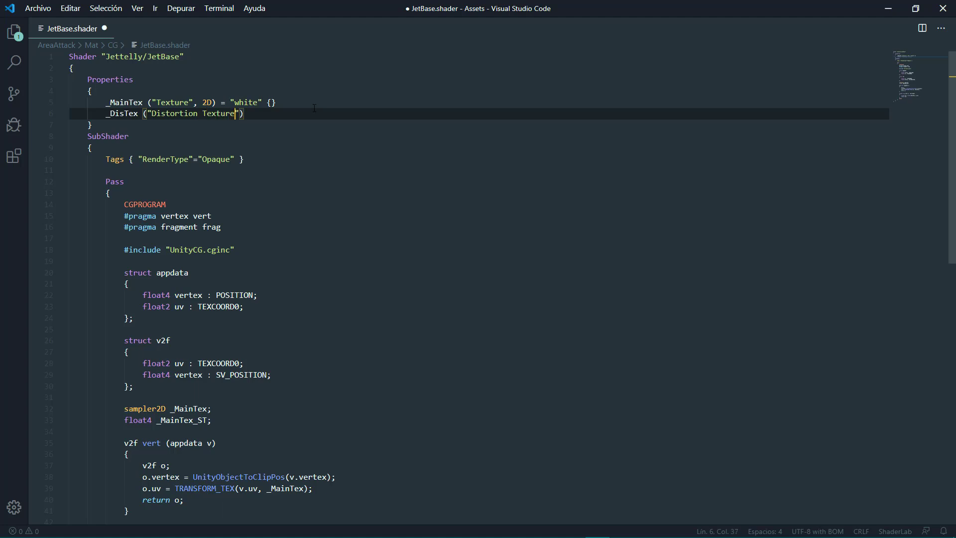
type("\"2D")
key("Left")
type(", 2D)")
type(" = \"")
type("white\"{}")
key("Return")
type("[")
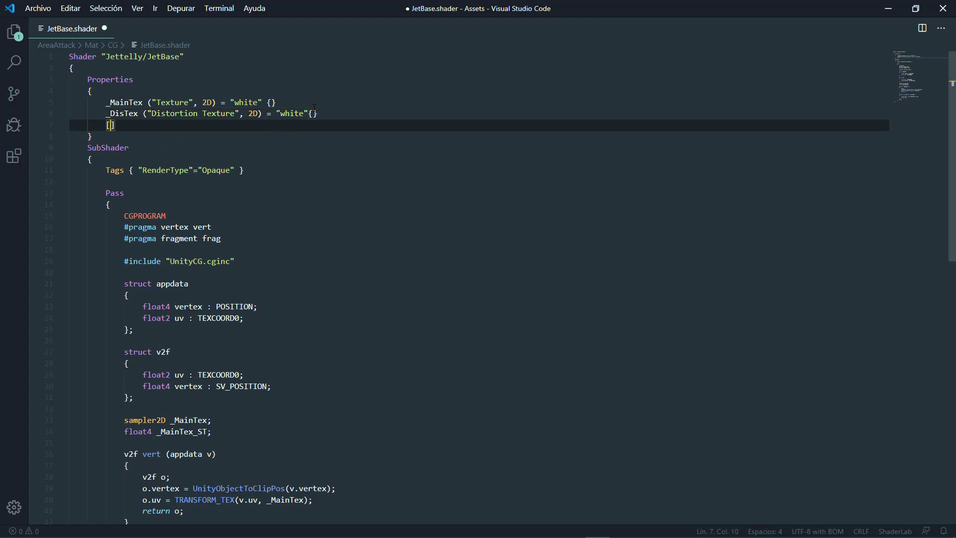
type("Space(10")
type(")]")
Add _DisValue Range(2, 10) = 3 and _DisSpeed Range(-0.4, 0.4) = 0.1, then save.
key("Return")
type("_Dis")
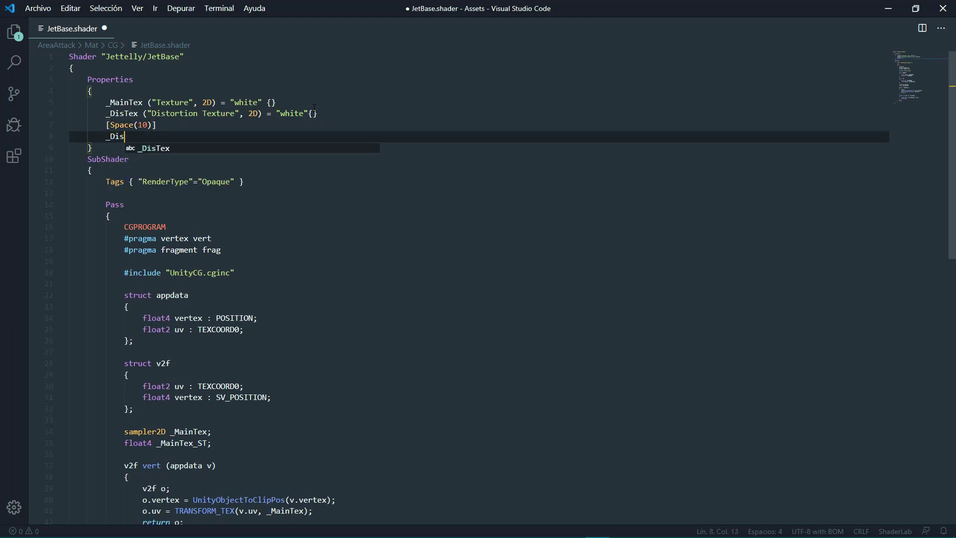
type("Value ()")
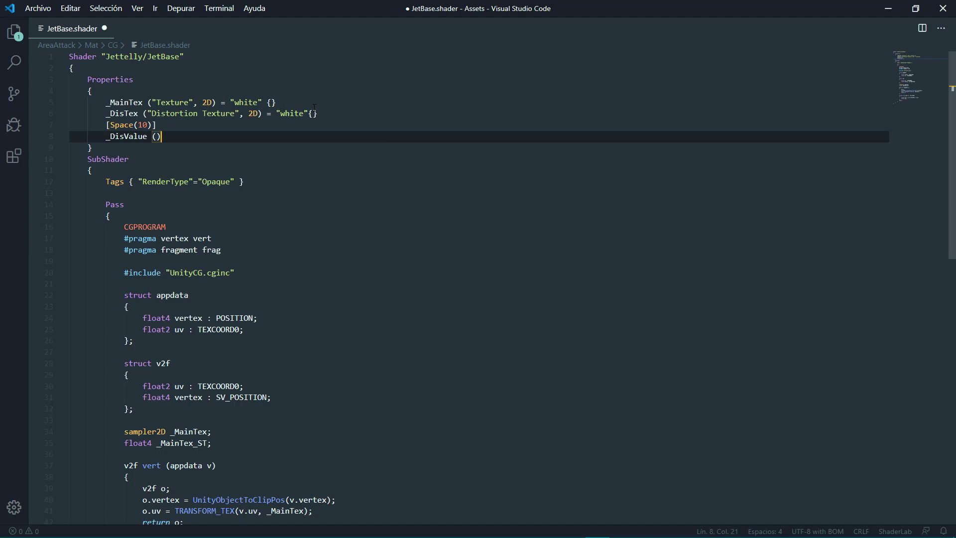
key("Left")
type("\"Dis")
type("tortion Value\"")
type(", ")
type("Range(")
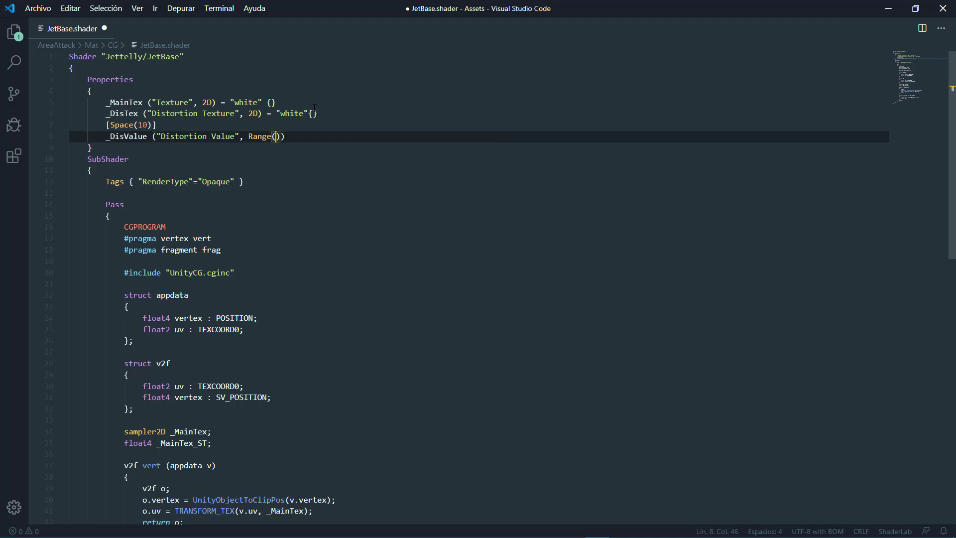
type("2, 10))")
type(" = 3")
key("Return")
type("_Dis")
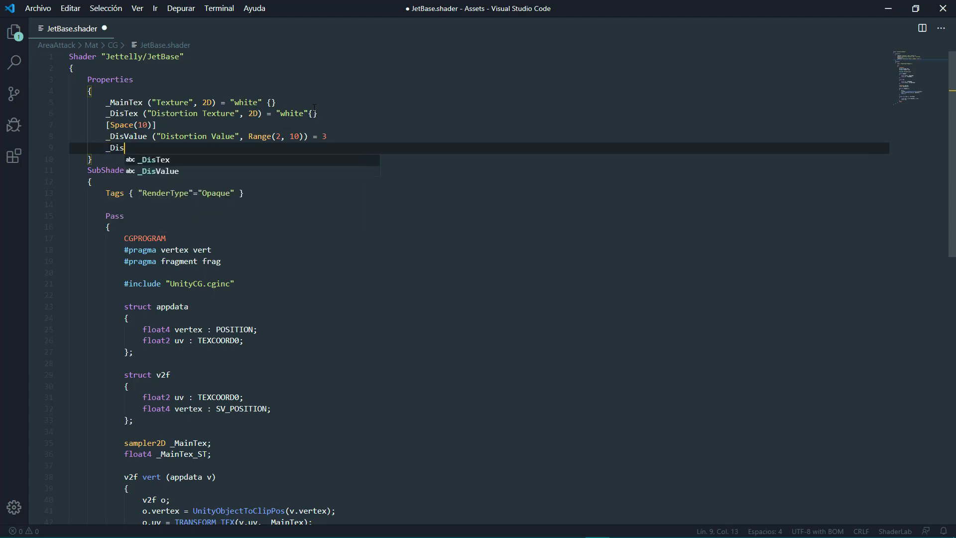
type("Speed ()")
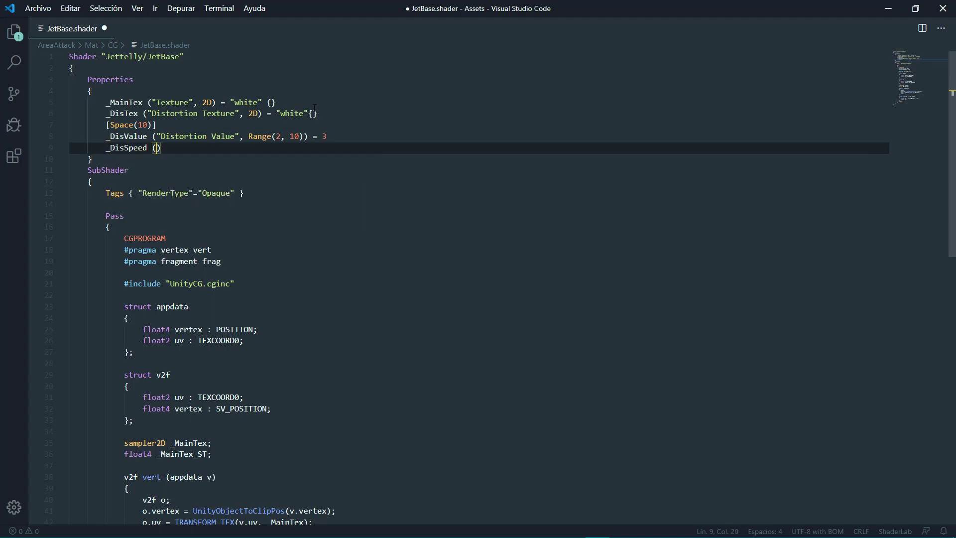
type("\"Distorti")
type("on Speed")
type(", Range")
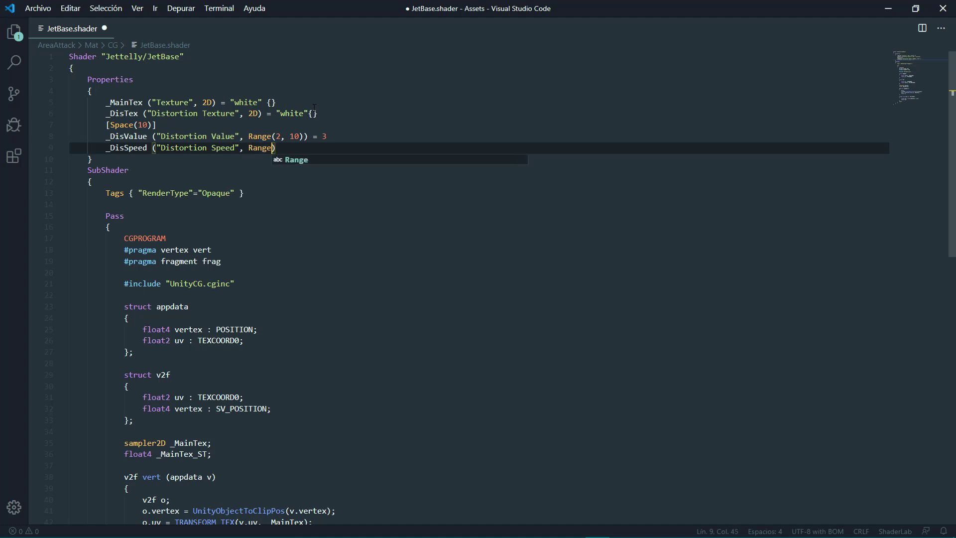
type("()-0.")
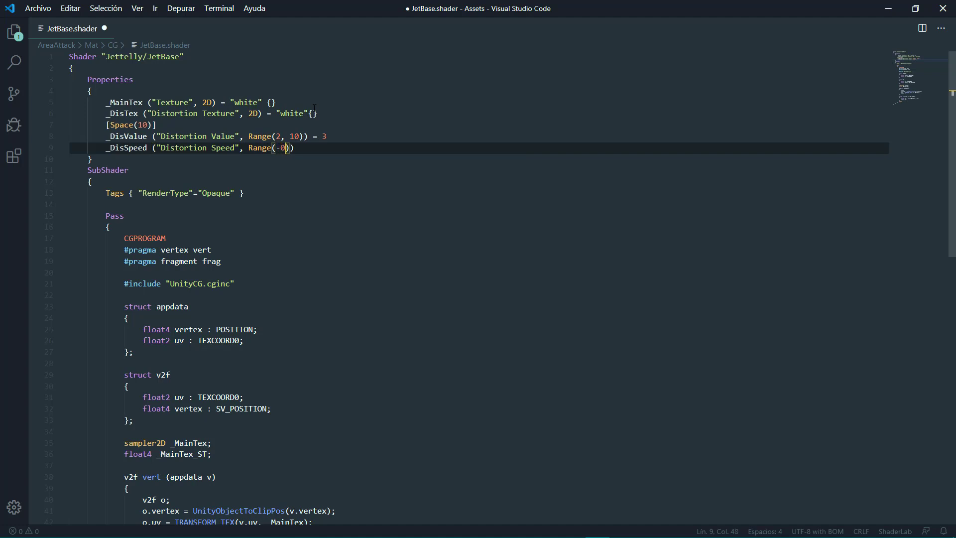
type("4, 0.")
type("4")
type("))")
type(" = 0.")
type("1")
key("ctrl+s")
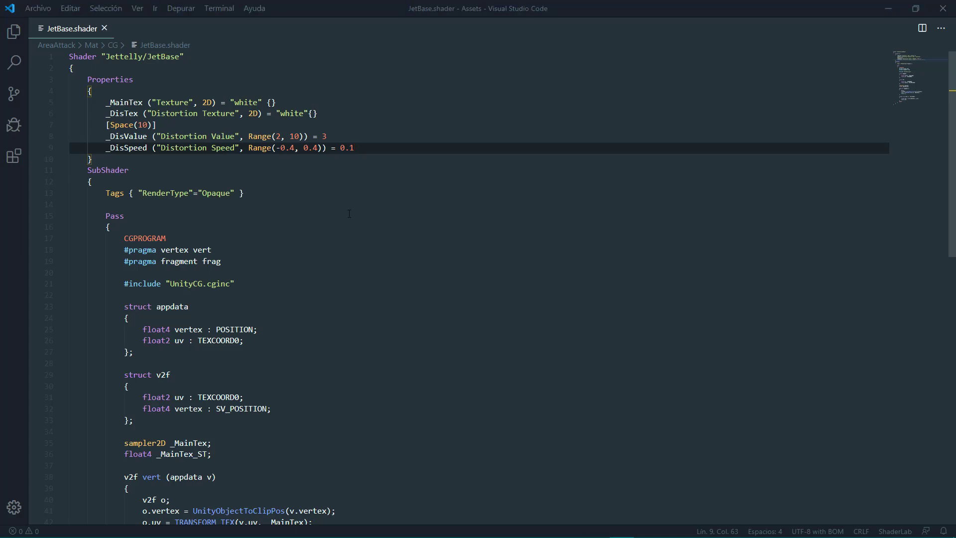
Declare sampler2D _DisTex plus float _DisSpeed and float _DisValue in the pass.
scroll(234, 262, "down", 5)
left_click(236, 231)
key("Return")
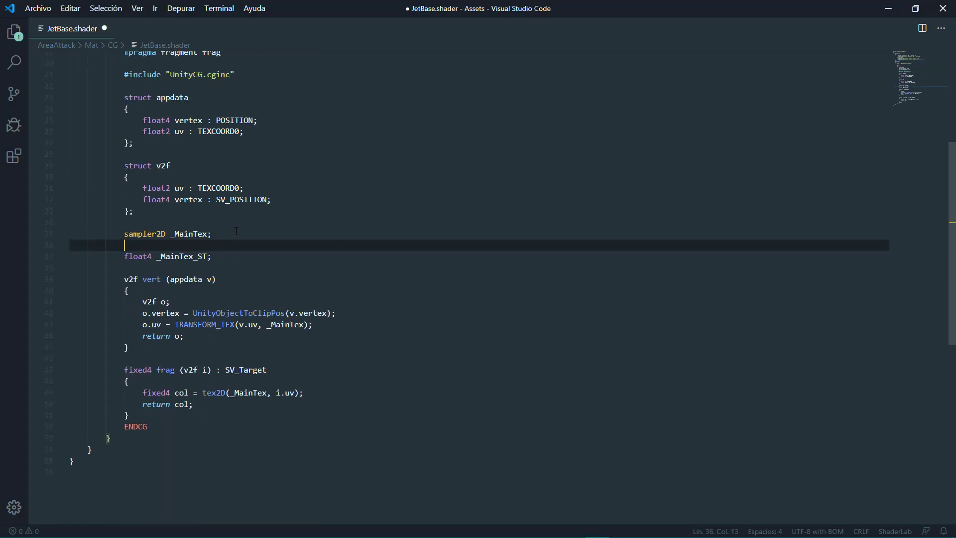
type("sampler2D _")
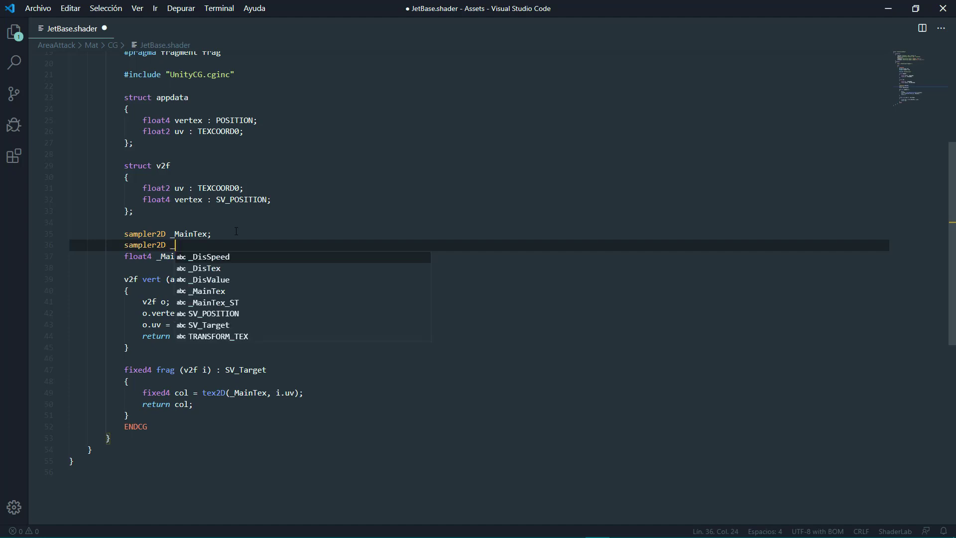
type("DisTex")
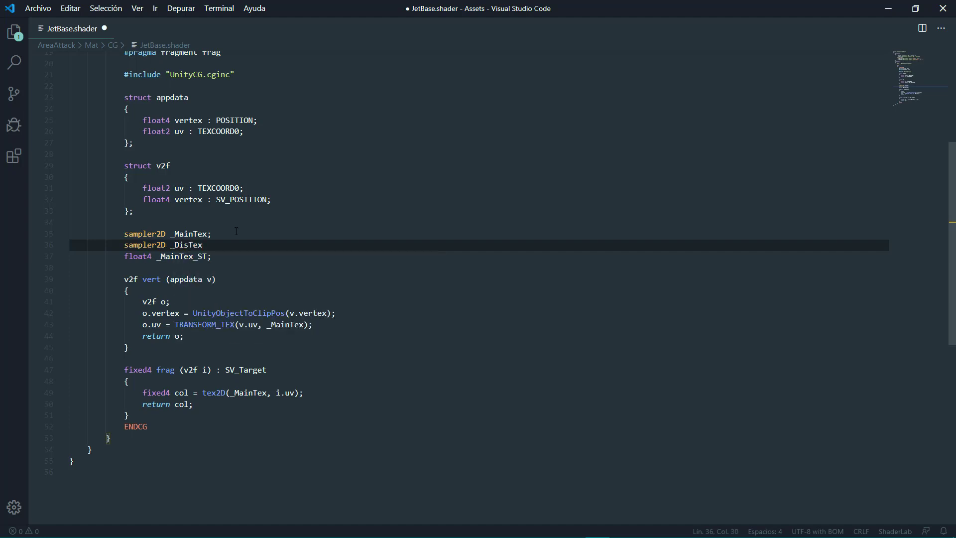
type(";")
left_click(226, 261)
key("Return")
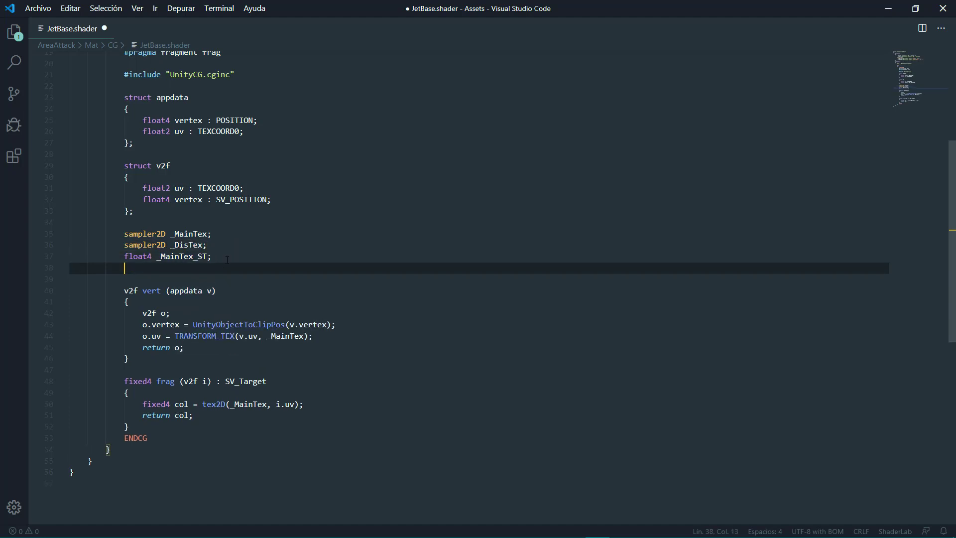
type("float _di")
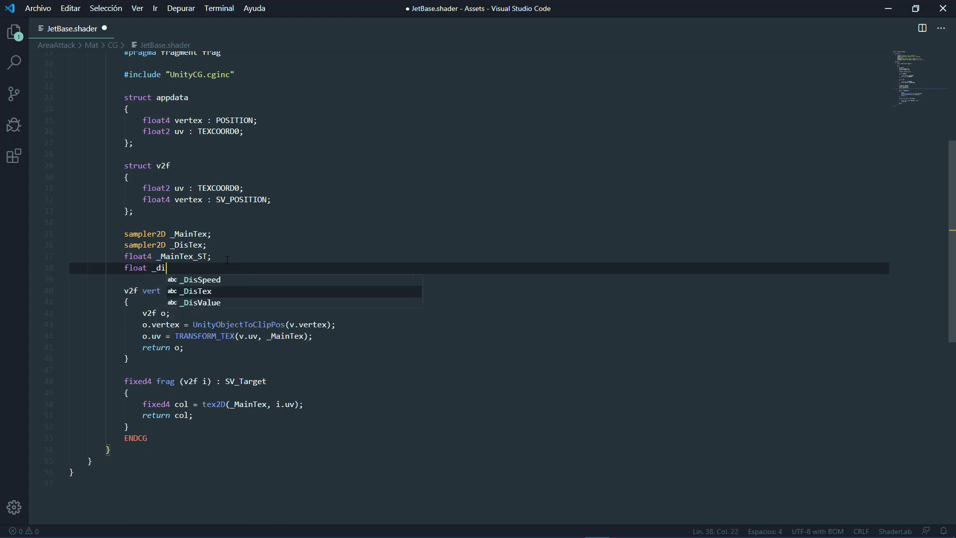
key("Up")
key("Return")
type(";")
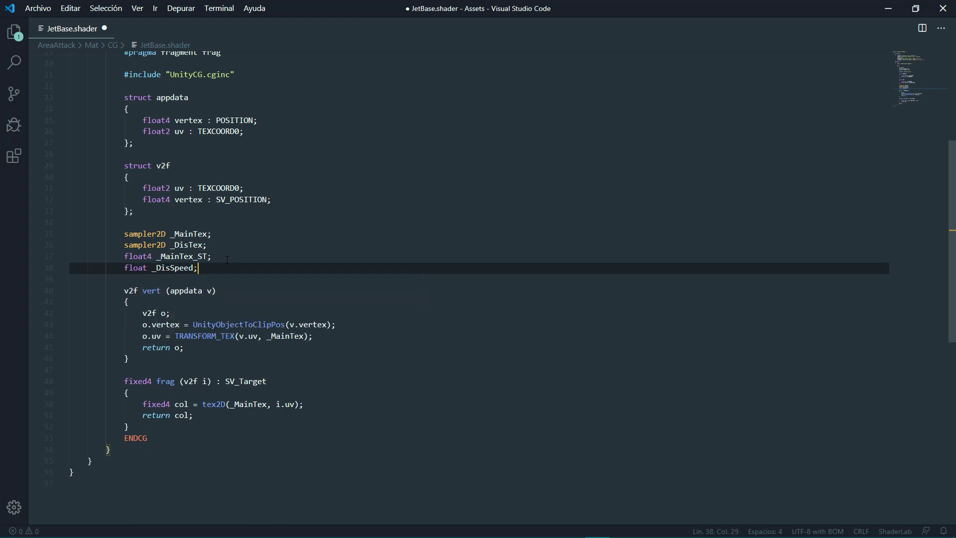
key("Return")
type("float _d")
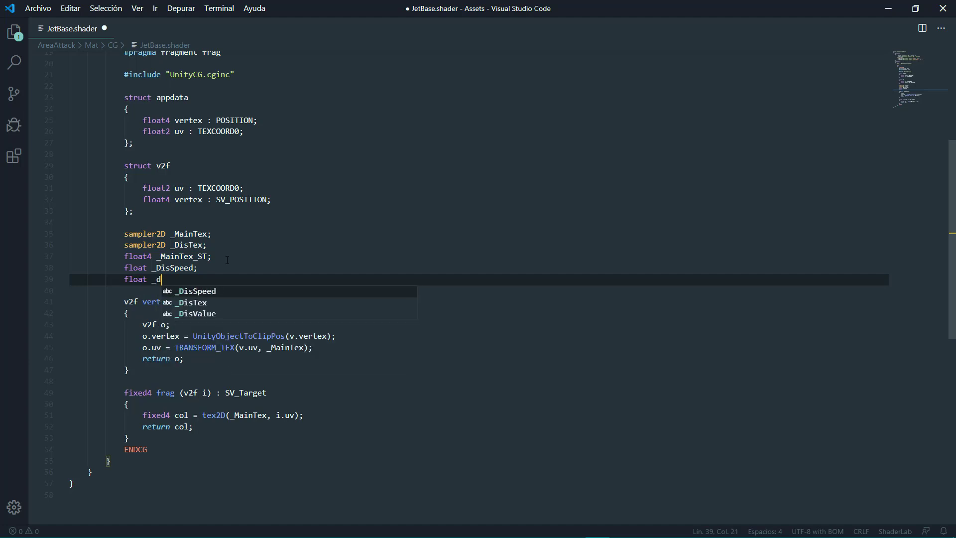
type("i")
key("Down")
key("Down")
key("Return")
type(";")
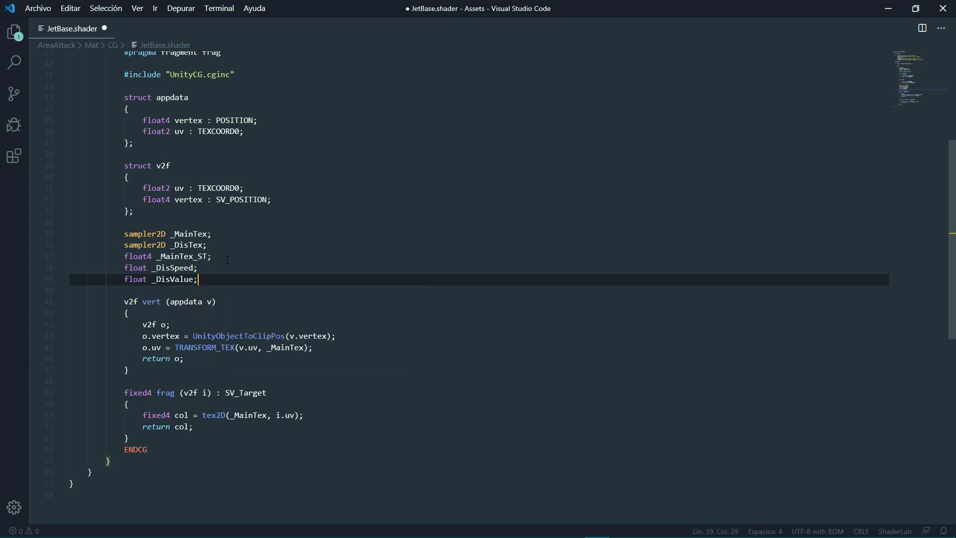
In frag, sample _DisTex scrolled by _Time * _DisSpeed and add distortion / _DisValue to i.uv.x, then save.
scroll(227, 260, "down", 2)
left_click(165, 345)
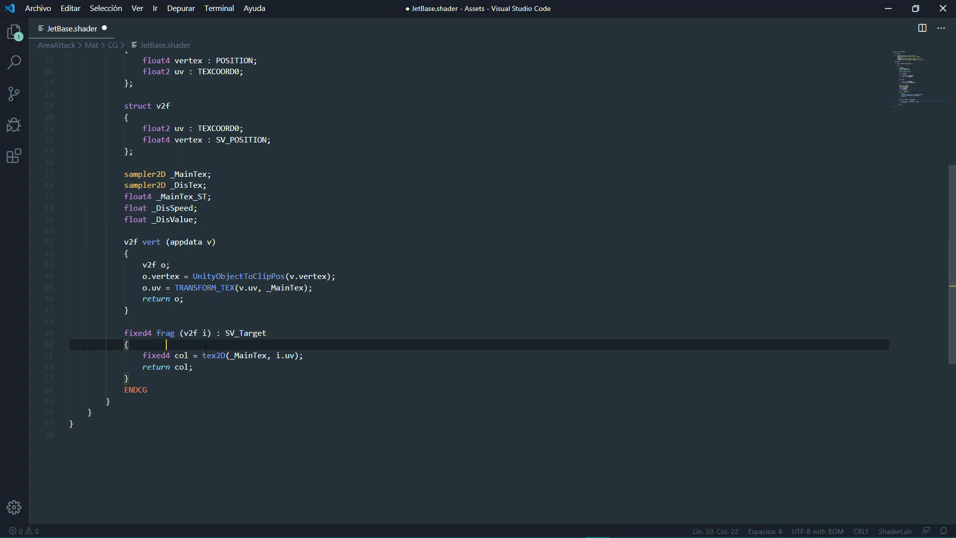
key("Return")
type("hal")
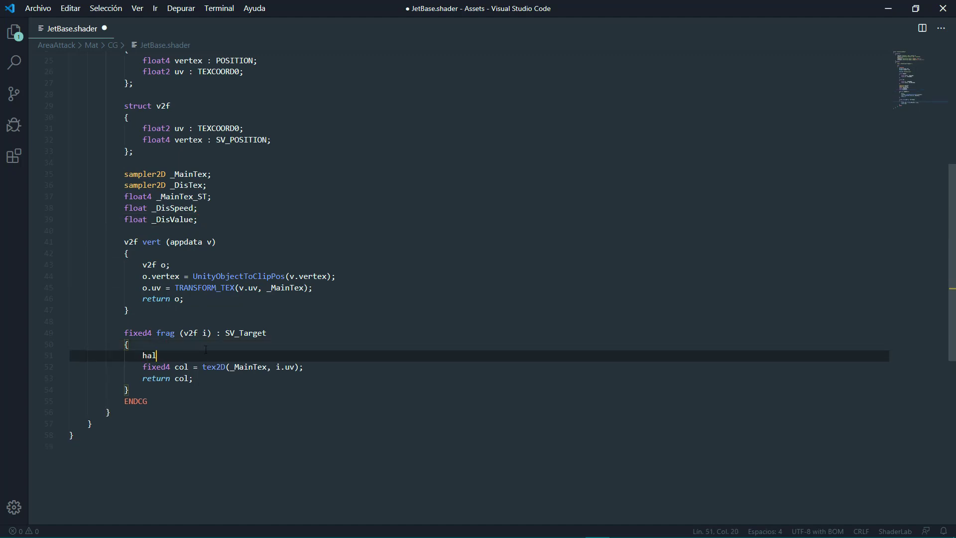
type("f distortion = ")
type("tex2D()")
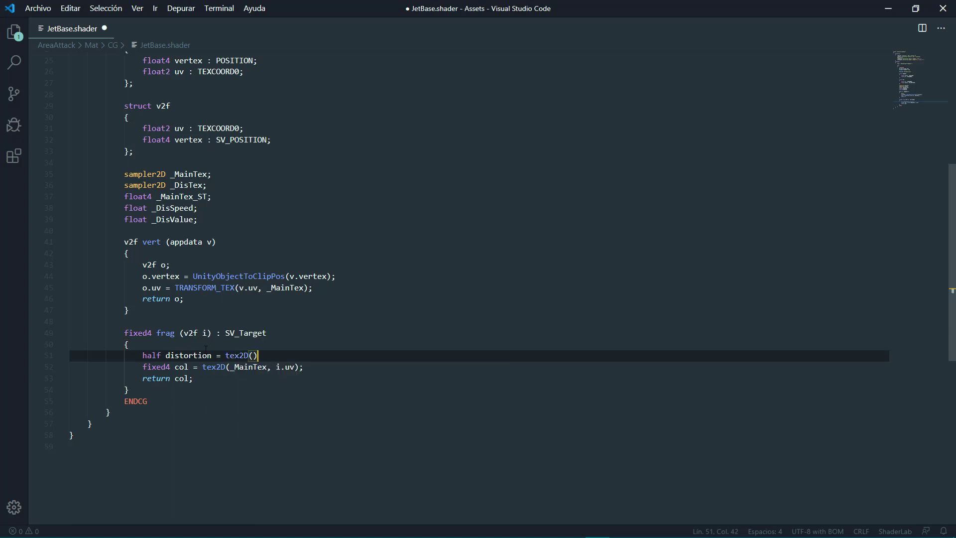
type("_DisTex")
type(", i.u")
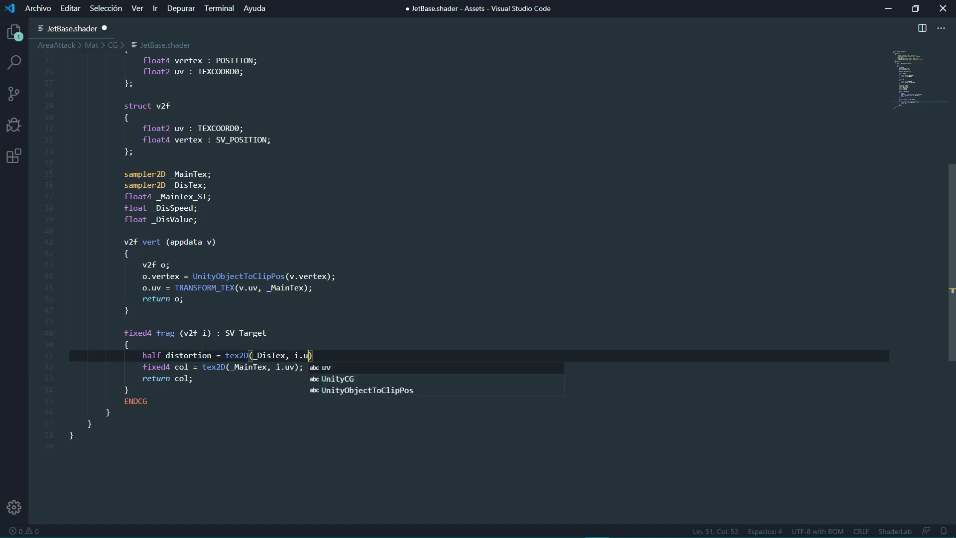
type("v + (")
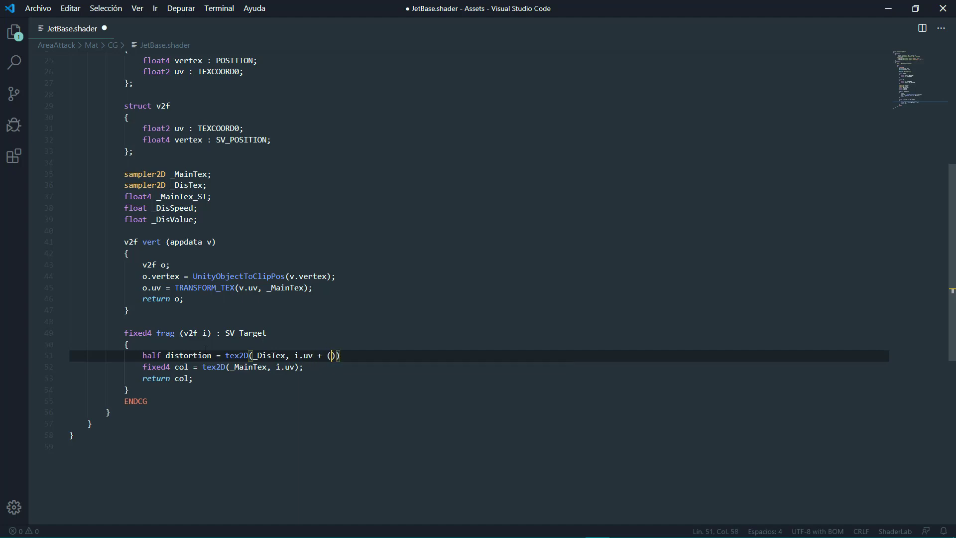
type("_Time")
type(" * _DisSpeed")
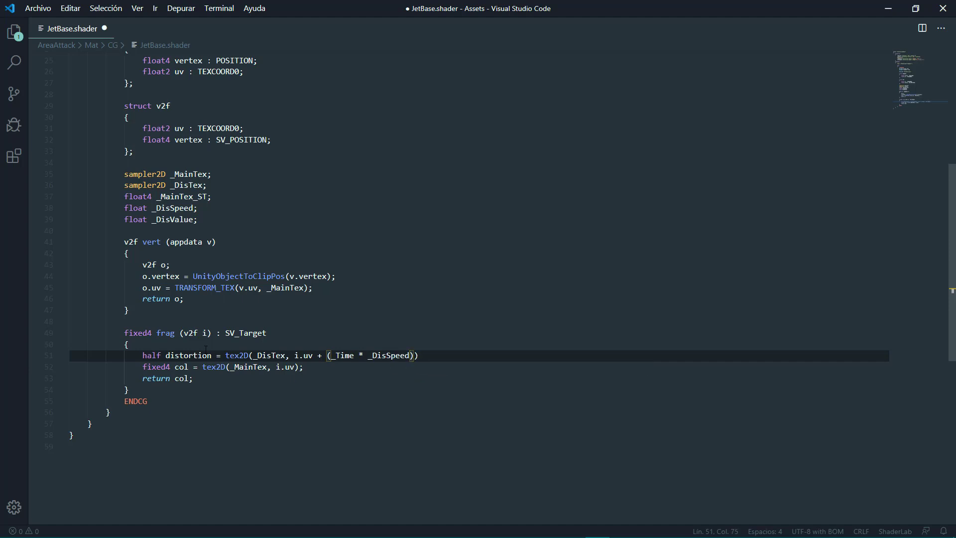
type(").r;")
key("Return")
type("i.uv.x")
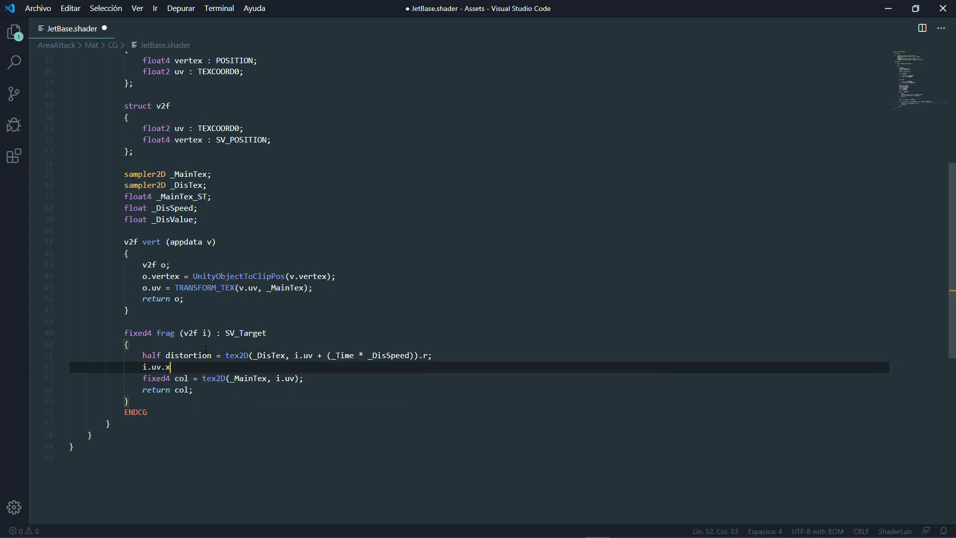
type(" += dis")
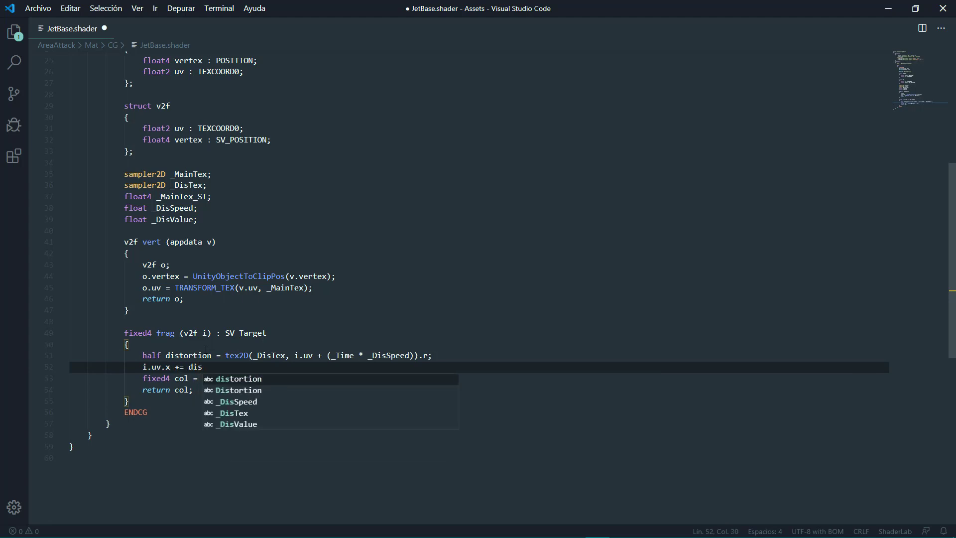
type("tortion / _di")
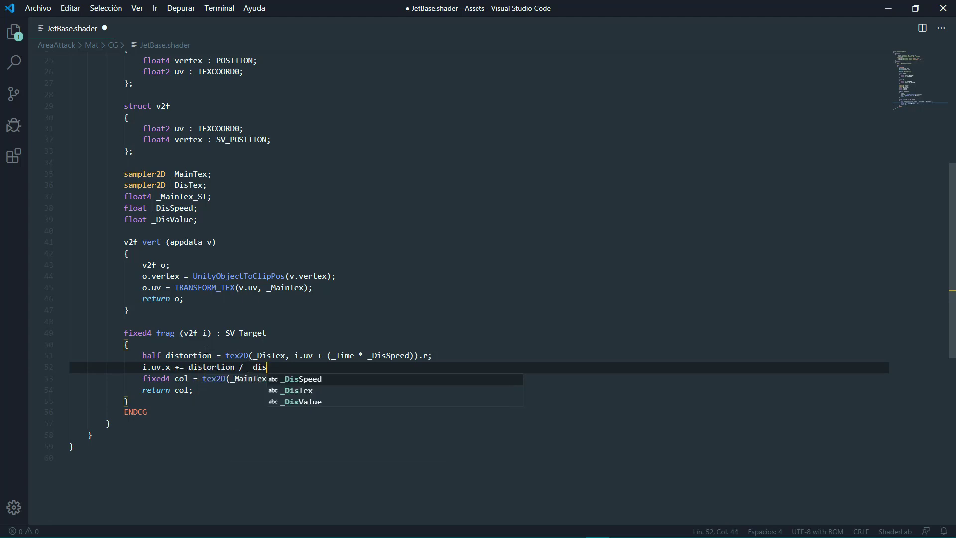
type("s")
key("Return")
type(";")
key("Return")
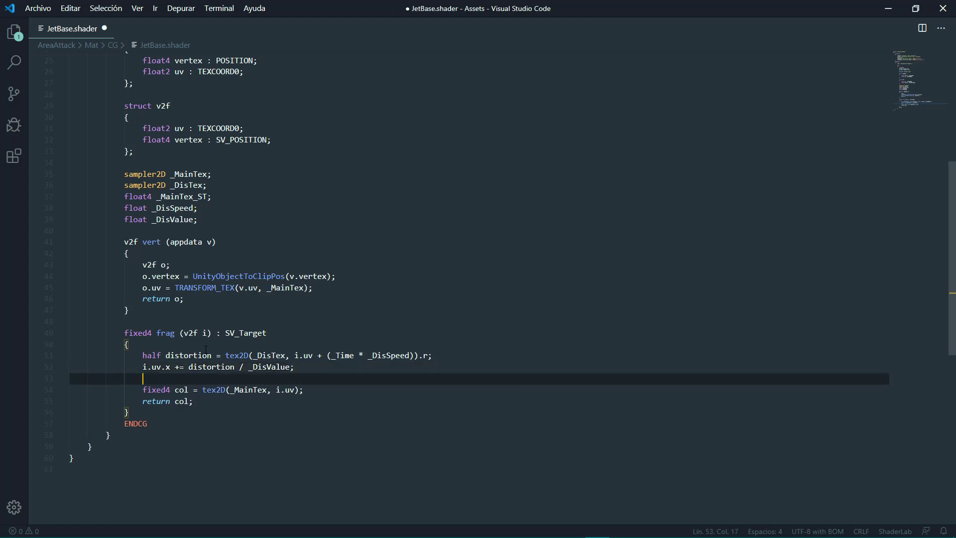
key("ctrl+s")
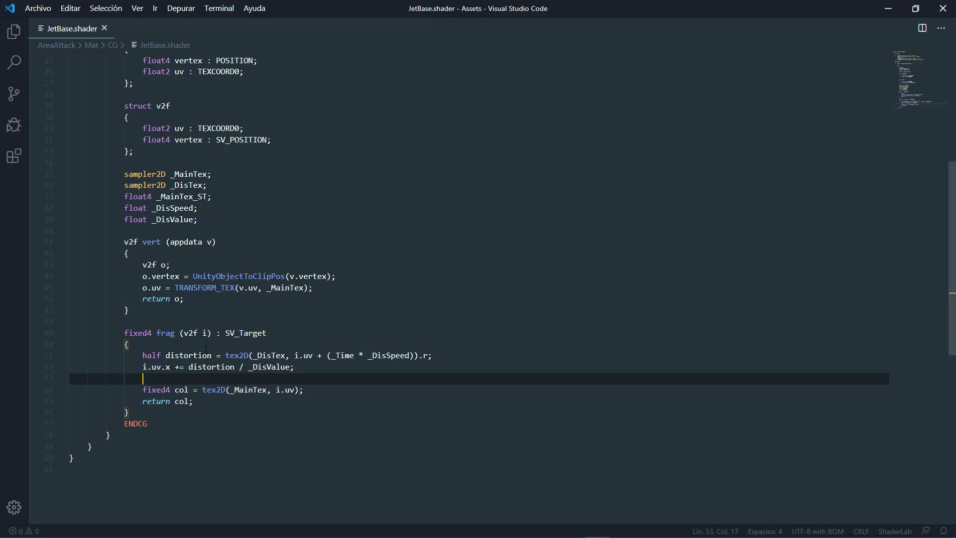
key("alt+Tab")
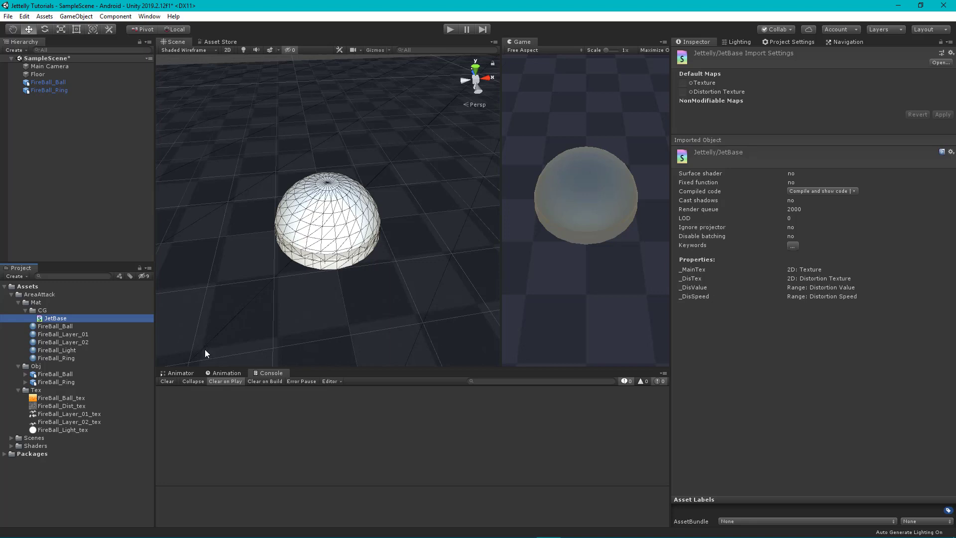
Switch the FireBall_Ball material's shader to Jettelly/JetBase.
left_click(61, 326)
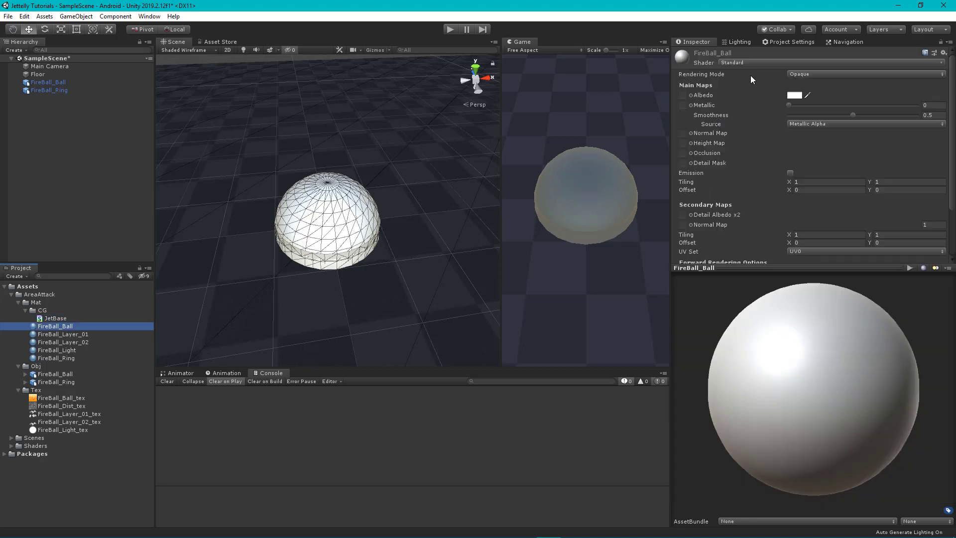
left_click(750, 62)
left_click(749, 153)
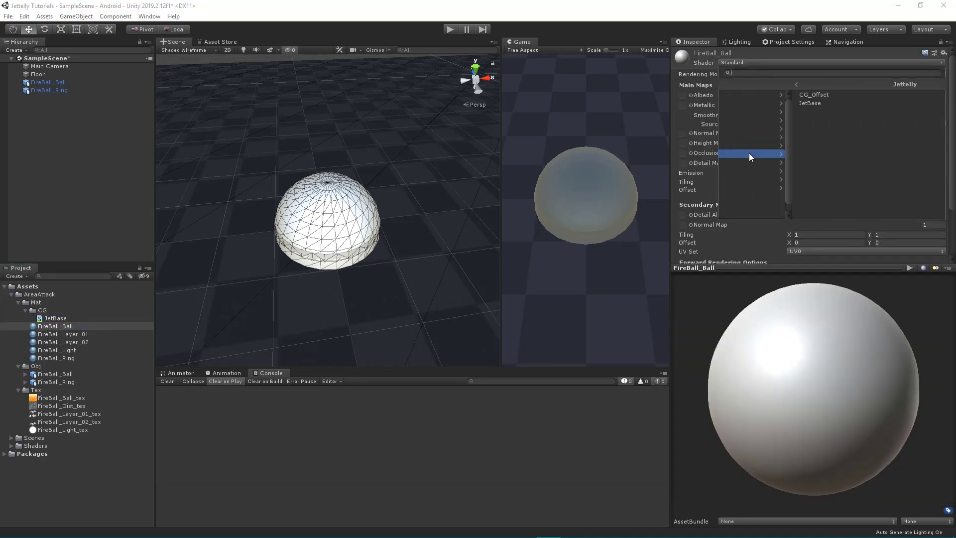
left_click(758, 102)
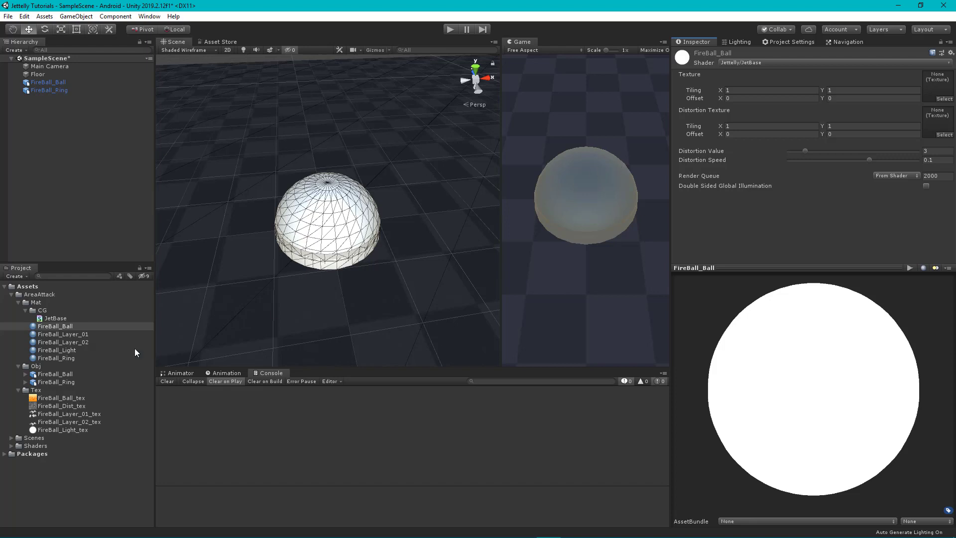
Assign FireBall_Ball_tex as the Texture and FireBall_Dist_tex as the Distortion Texture.
mouse_move(52, 398)
left_mouse_down()
mouse_move(245, 395)
mouse_move(947, 91)
left_mouse_up()
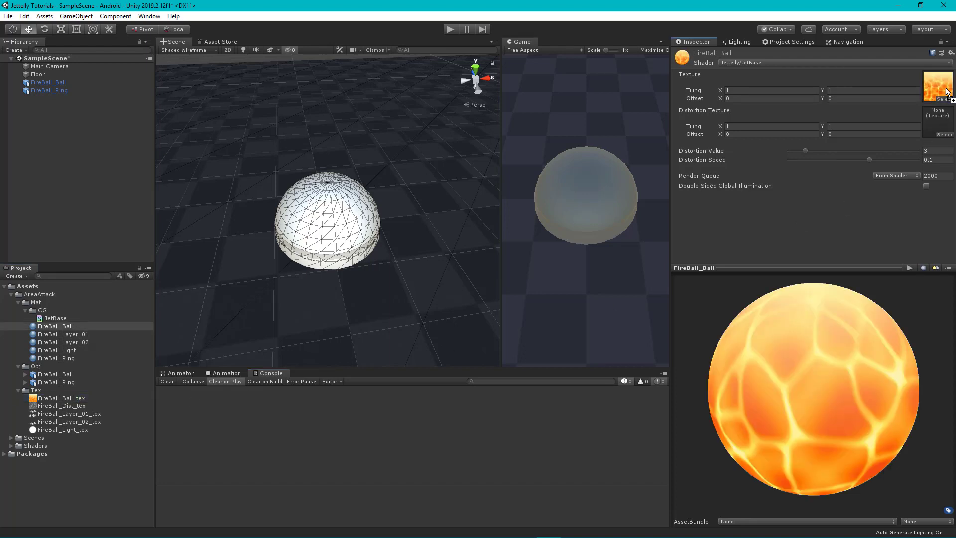
left_click_drag(946, 91, 946, 92)
mouse_move(57, 406)
left_mouse_down()
mouse_move(608, 362)
mouse_move(946, 121)
left_mouse_up()
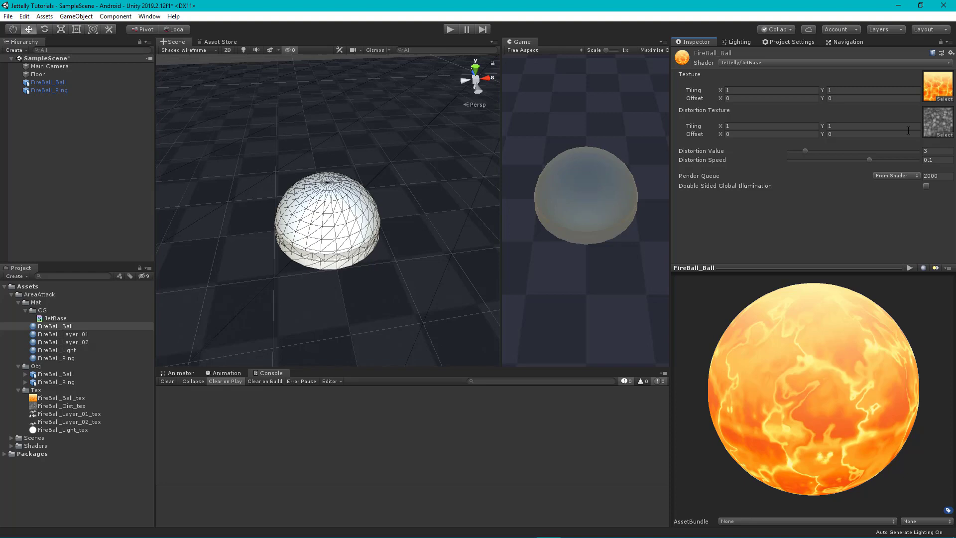
Apply the FireBall_Ball material to the sphere in the scene.
left_click(58, 325)
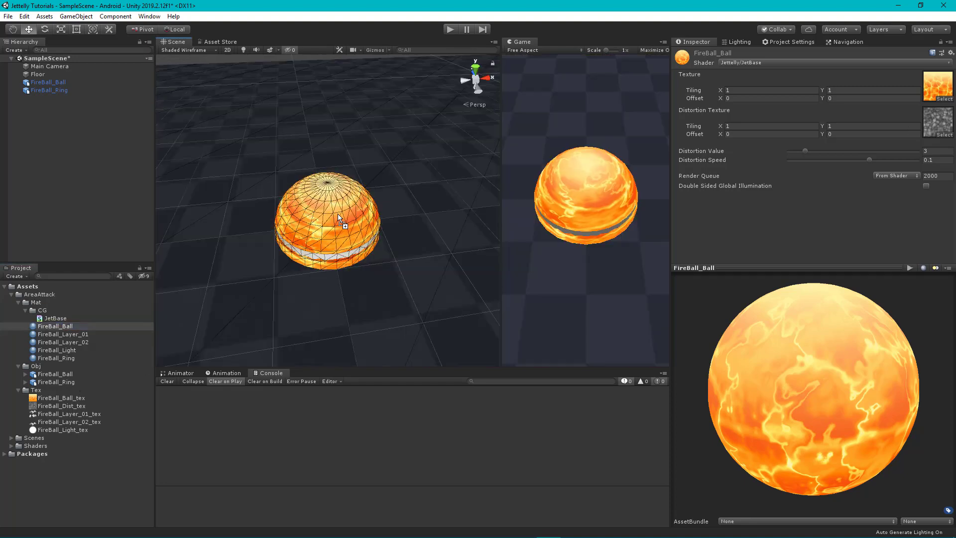
mouse_move(59, 325)
left_mouse_down()
mouse_move(303, 207)
mouse_move(76, 310)
left_mouse_up()
scroll(307, 201, "up", 2)
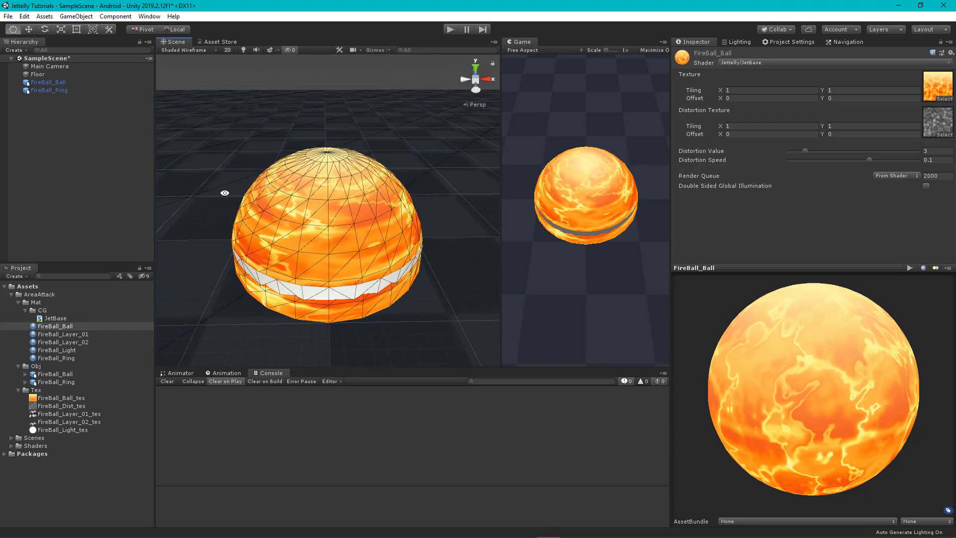
Delete FireBall_Ring and switch the Scene view draw mode to Shaded.
left_click(58, 90)
key("Delete")
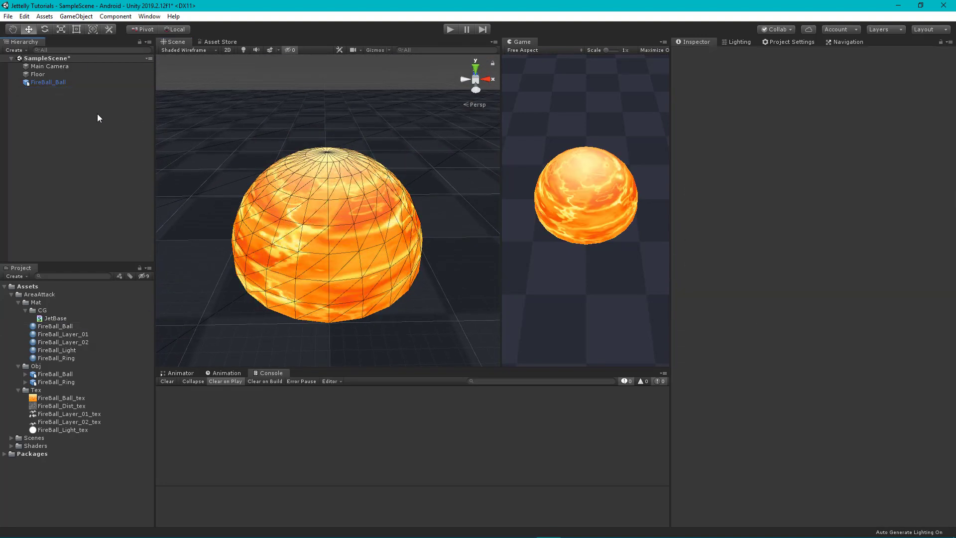
left_click(196, 50)
left_click(190, 65)
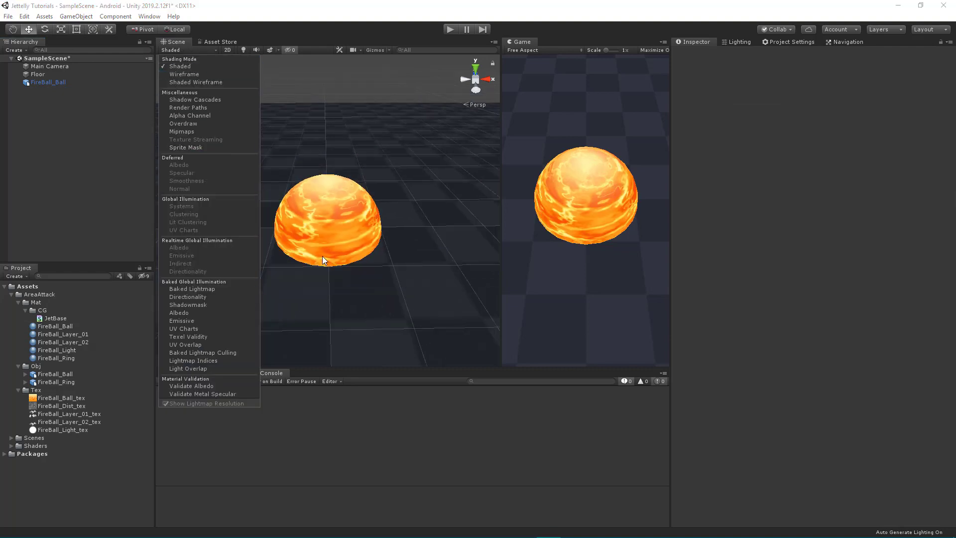
left_click_drag(322, 256, 329, 158, "alt")
Set the FireBall_Ball material's Distortion Value to 2.63 and Distortion Speed to 0.264.
left_click(54, 325)
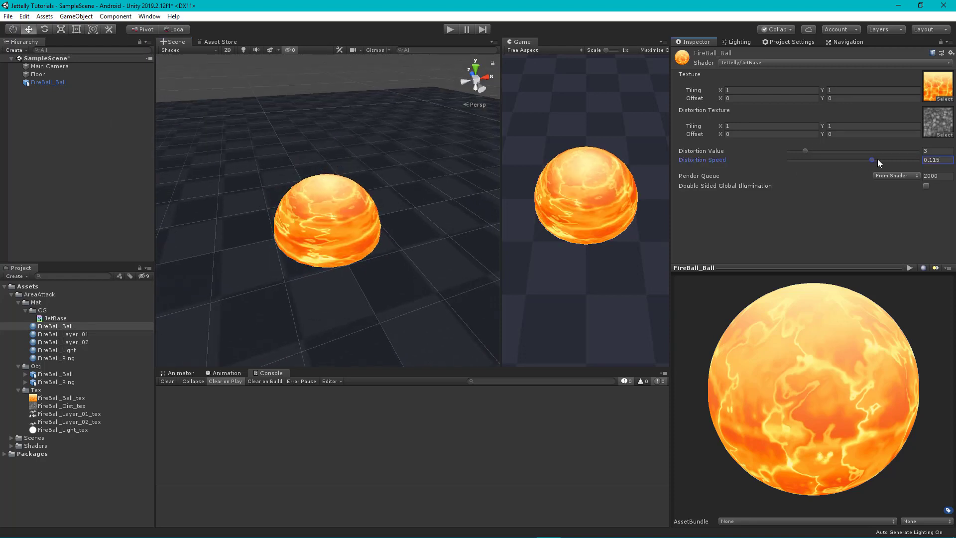
left_click_drag(876, 160, 885, 160)
left_click_drag(803, 150, 799, 150)
left_click_drag(886, 160, 899, 161)
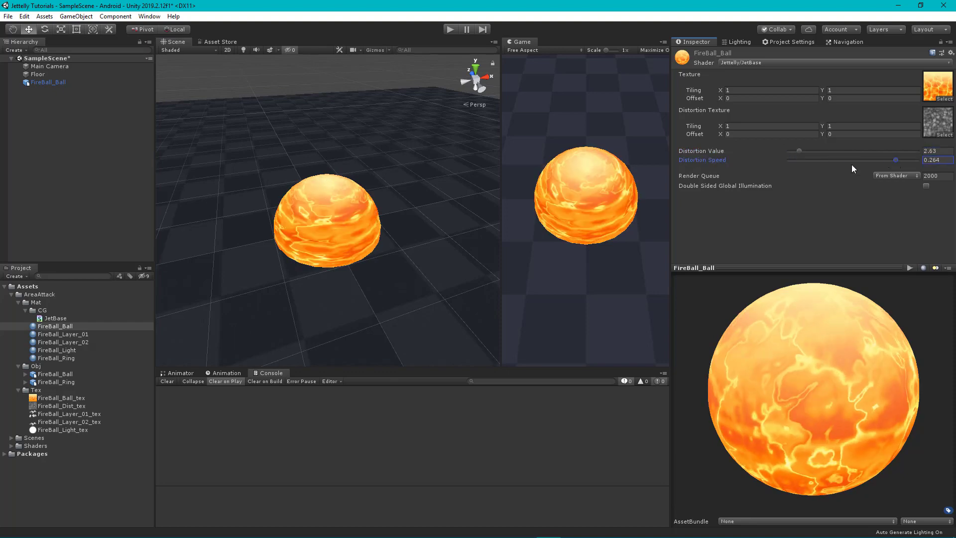
In play mode, tune FireBall_Ball's distortion to Value 3.09 and Speed 0.301, then stop playing.
left_click(450, 29)
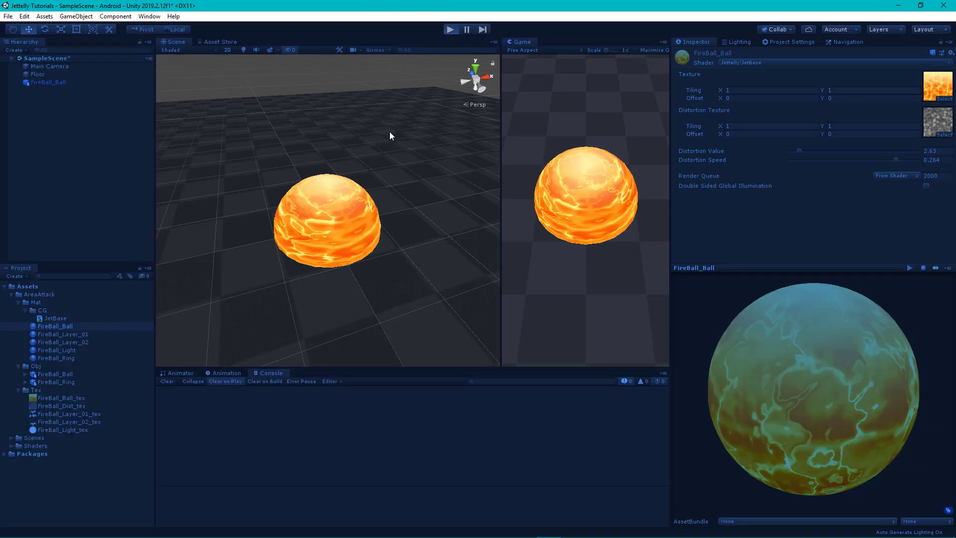
mouse_move(403, 207)
left_mouse_down("alt")
mouse_move(347, 164)
mouse_move(389, 226)
left_mouse_up("alt")
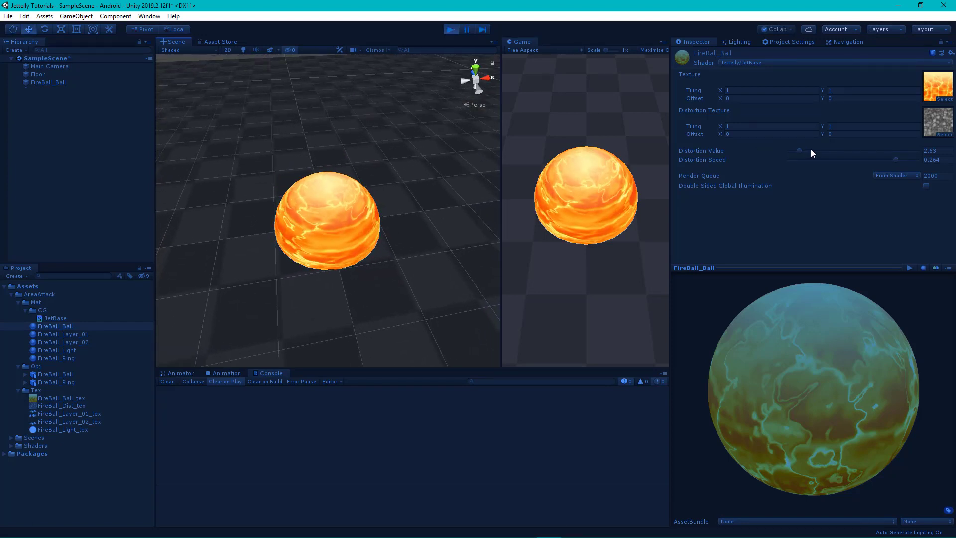
left_click_drag(810, 151, 810, 157)
left_click_drag(896, 160, 903, 163)
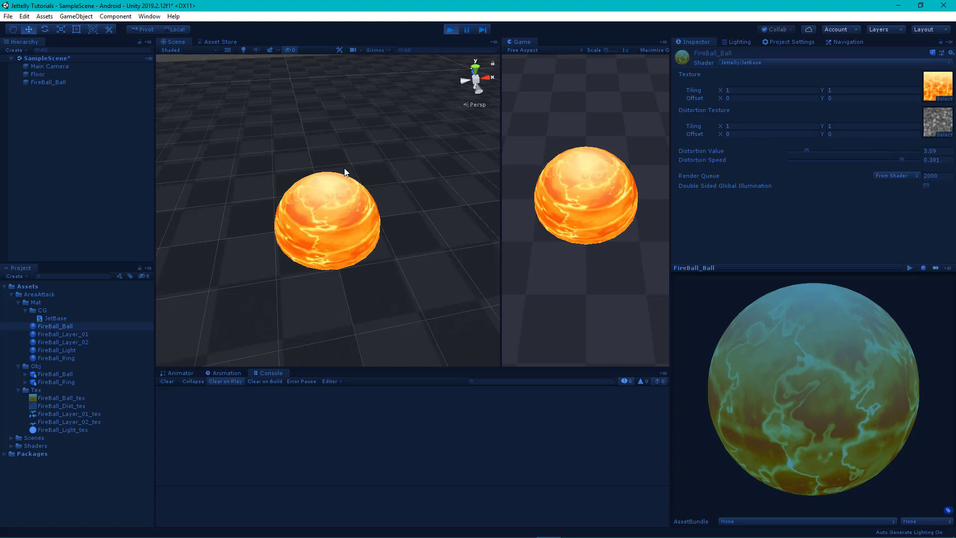
left_click(450, 30)
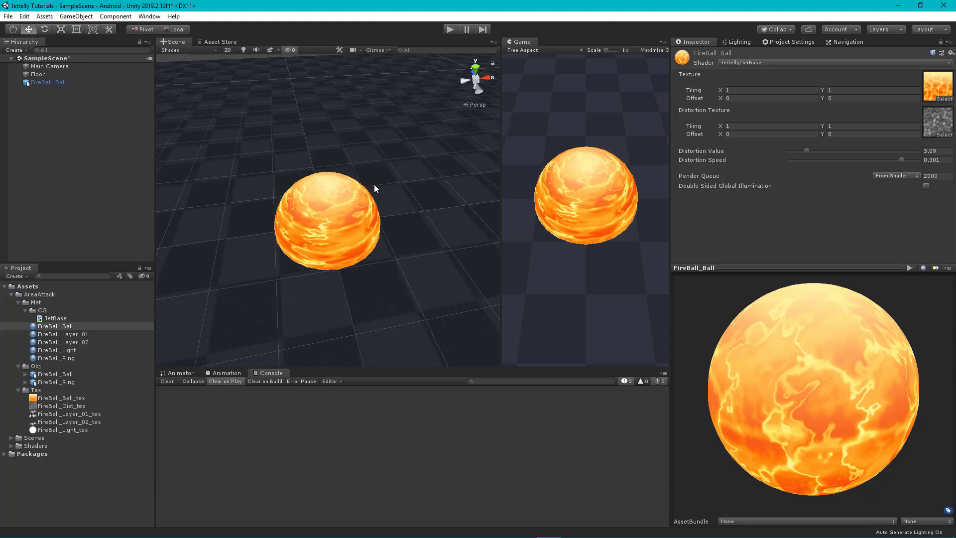
Delete FireBall_Ball and create a new Effects > Particle System in the Hierarchy.
left_click(59, 82)
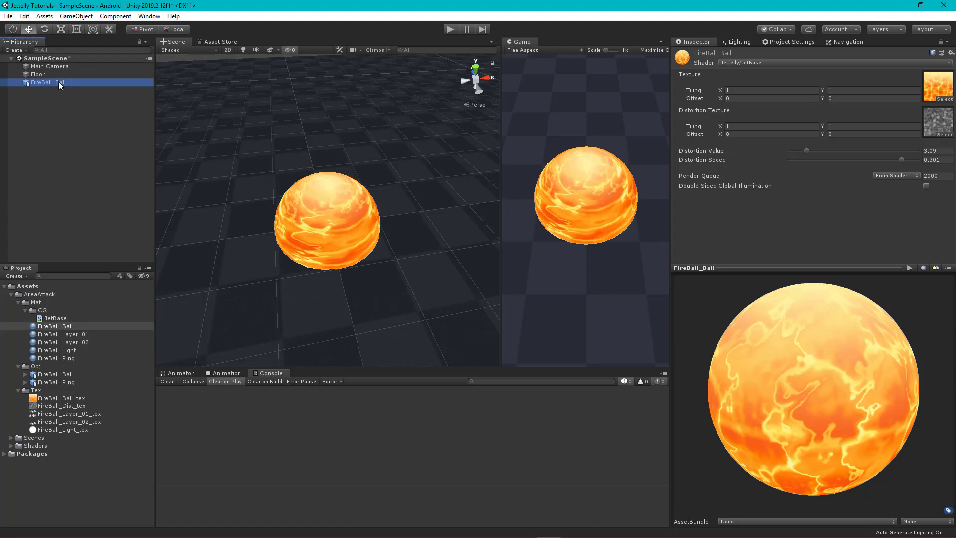
key("Delete")
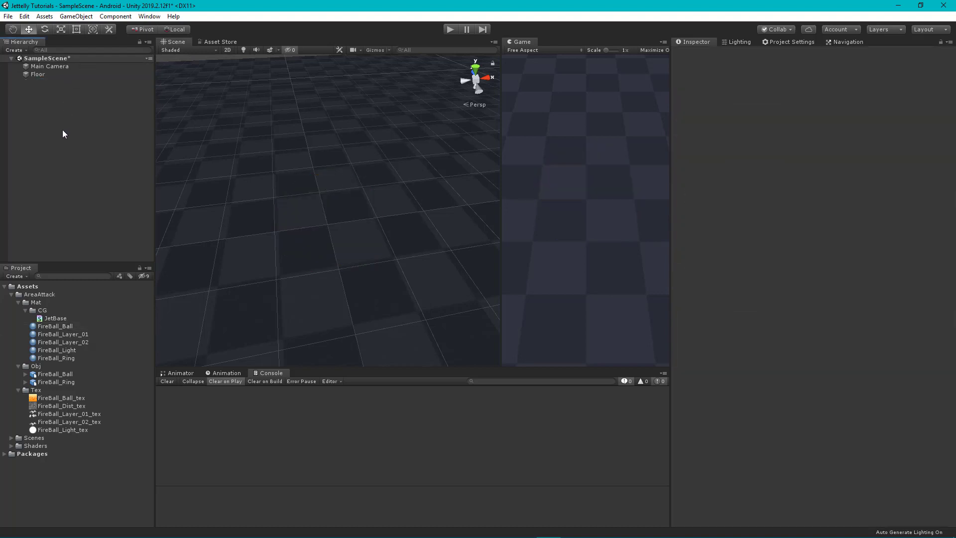
right_click(62, 129)
mouse_move(121, 262)
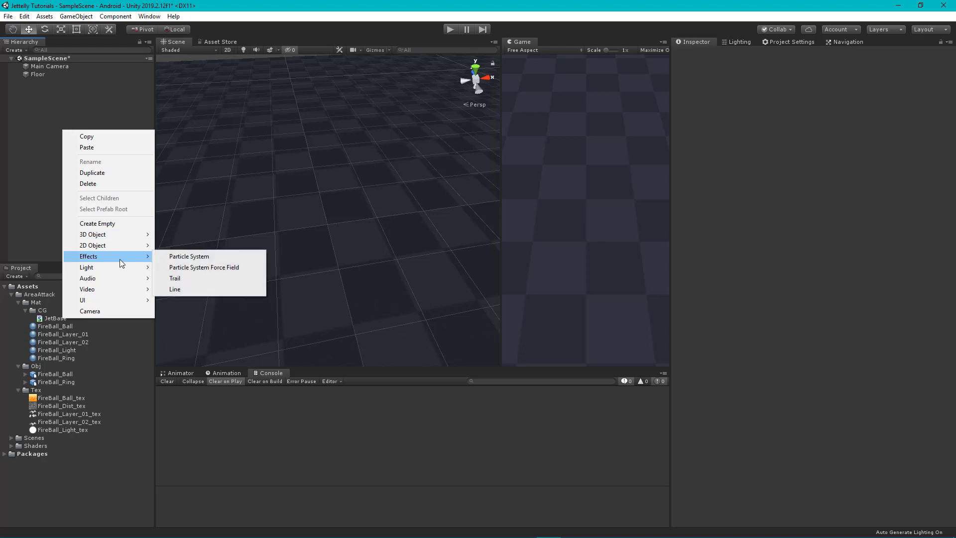
left_click(193, 257)
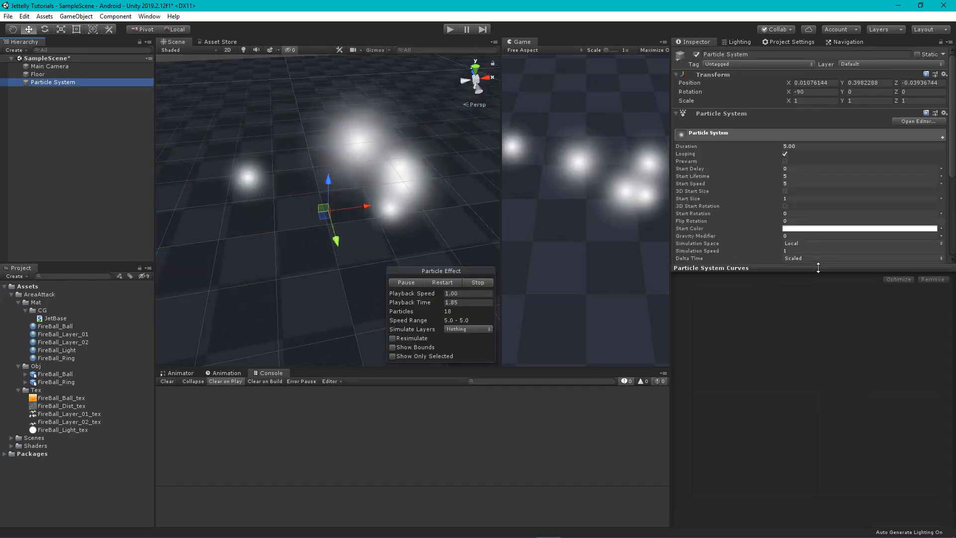
Stop the particle playback and rename the Particle System to AreaAttack_vfx.
mouse_move(474, 252)
left_mouse_down("alt")
mouse_move(326, 215)
mouse_move(358, 226)
left_mouse_up("alt")
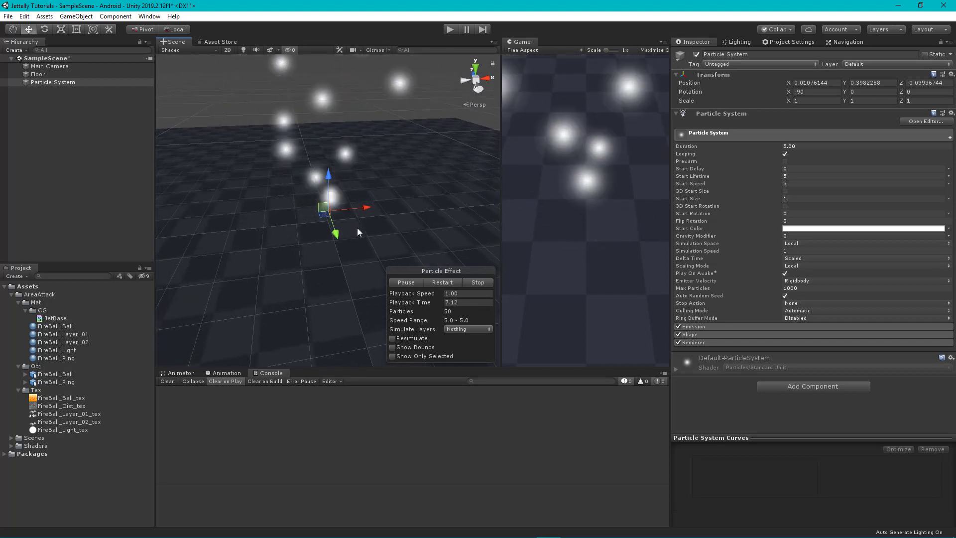
left_click(468, 282)
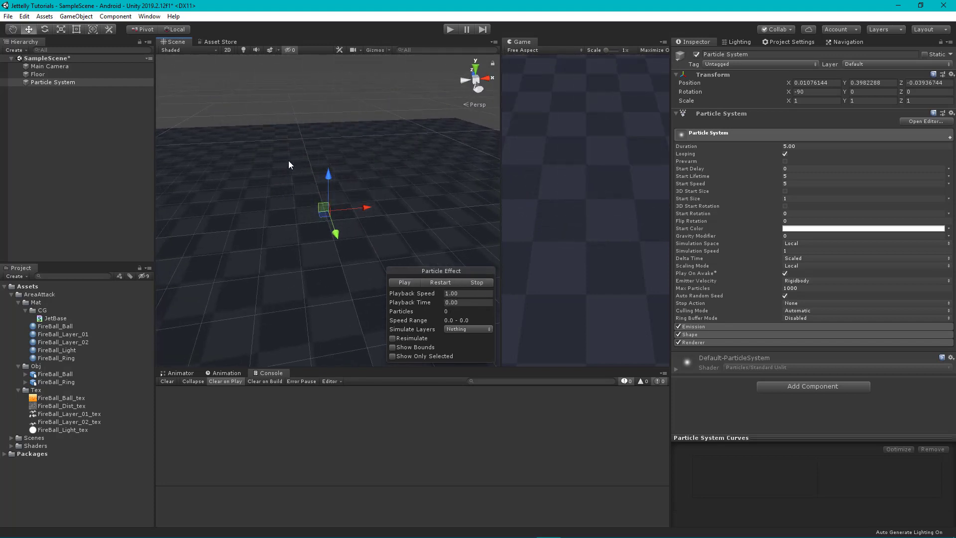
left_click(56, 83)
left_click(56, 82)
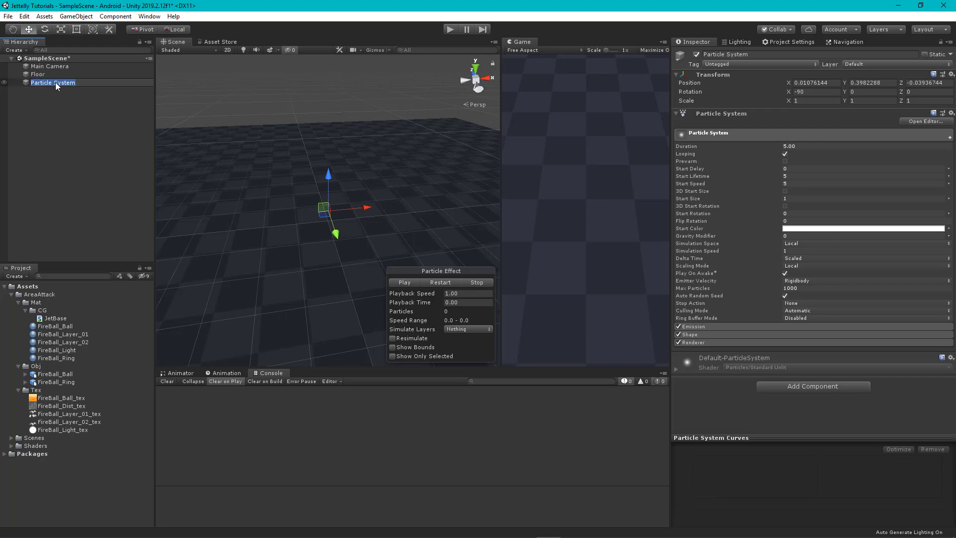
type("Attack")
type("_vfx")
key("Return")
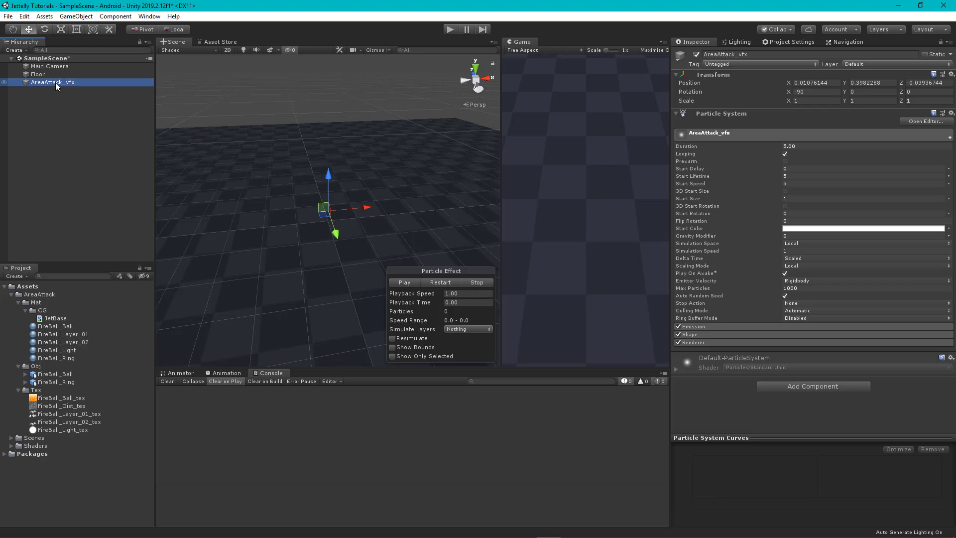
Expand the Emission, Shape and Renderer modules, then disable the Shape module.
left_click(716, 326)
scroll(719, 336, "down", 2)
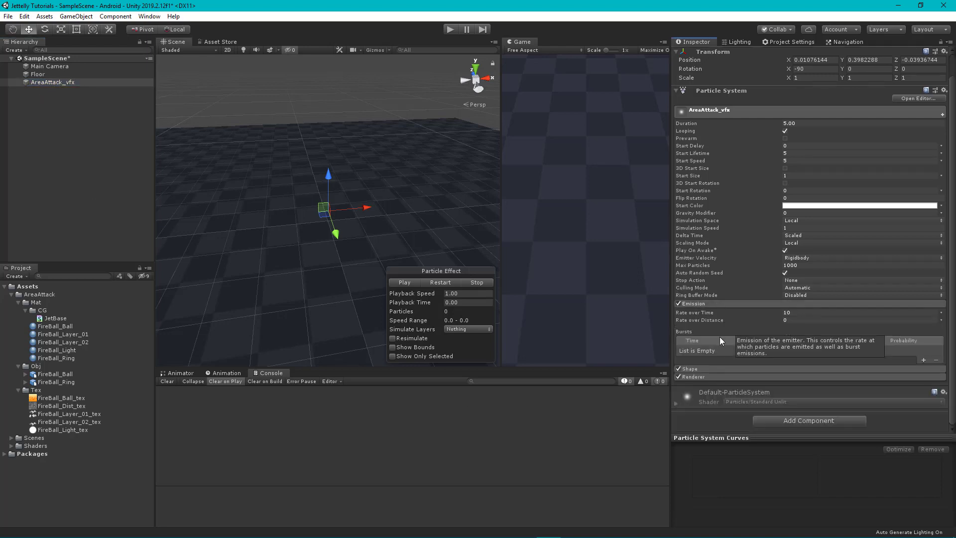
left_click(699, 369)
scroll(746, 321, "down", 5)
left_click(714, 376)
scroll(770, 329, "down", 5)
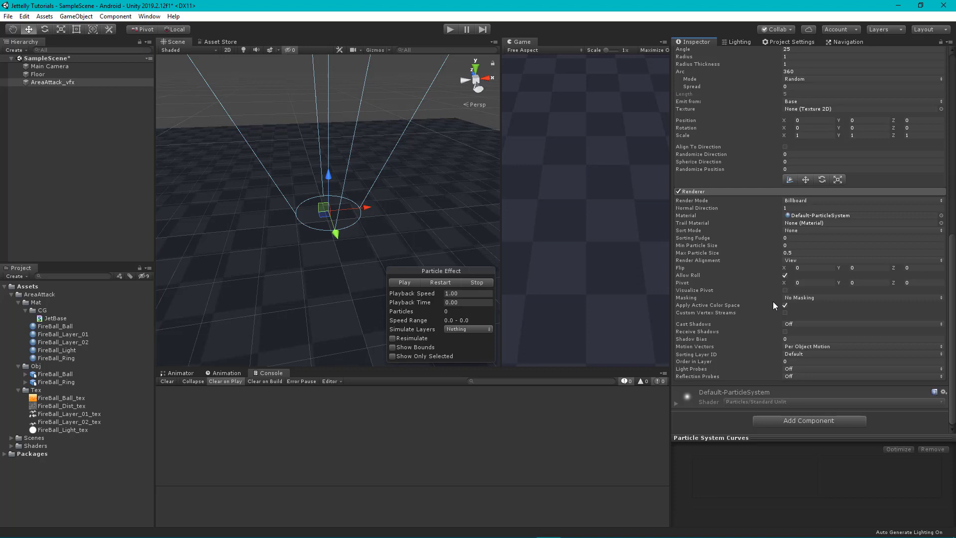
scroll(772, 300, "up", 3)
scroll(771, 304, "up", 3)
scroll(751, 308, "up", 3)
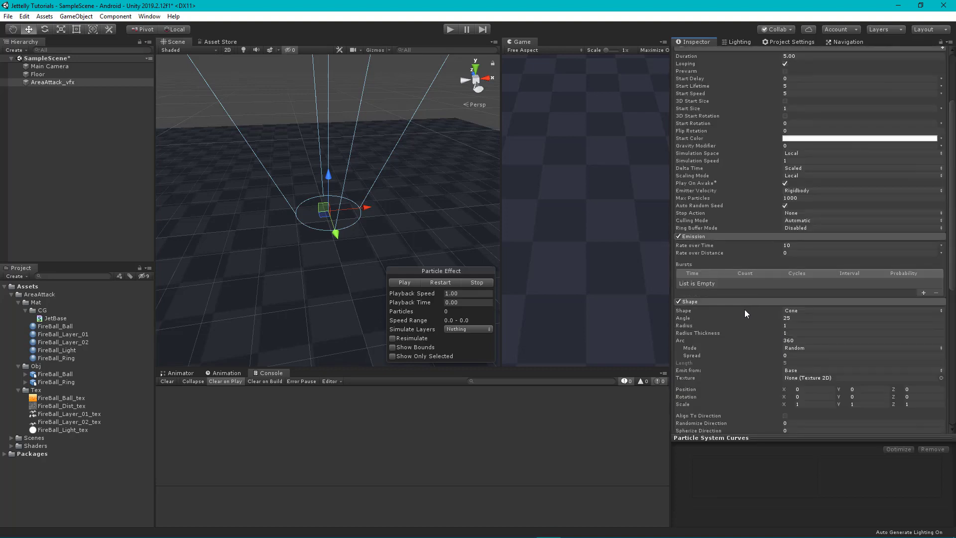
left_click(679, 300)
left_click(746, 300)
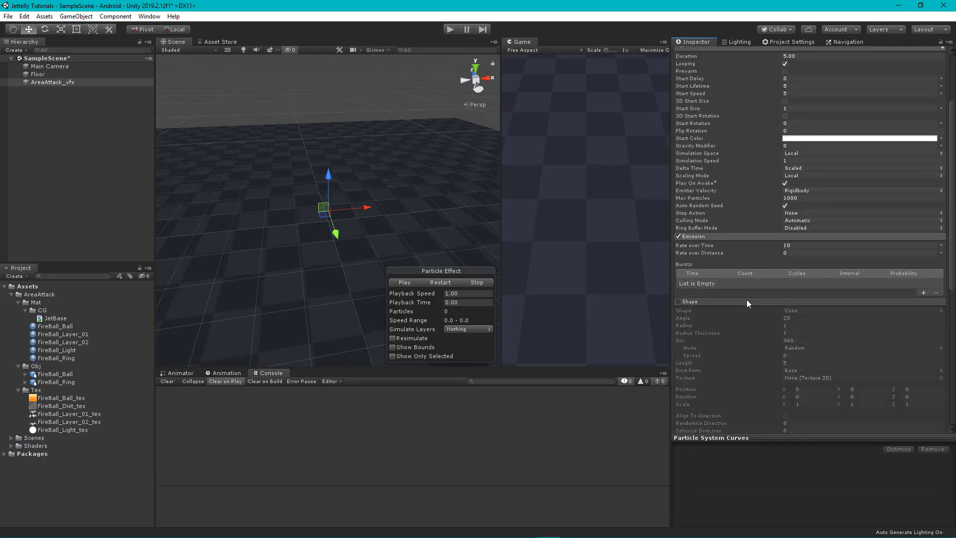
Add the Size over Lifetime module to AreaAttack_vfx.
scroll(908, 198, "up", 3)
left_click(944, 135)
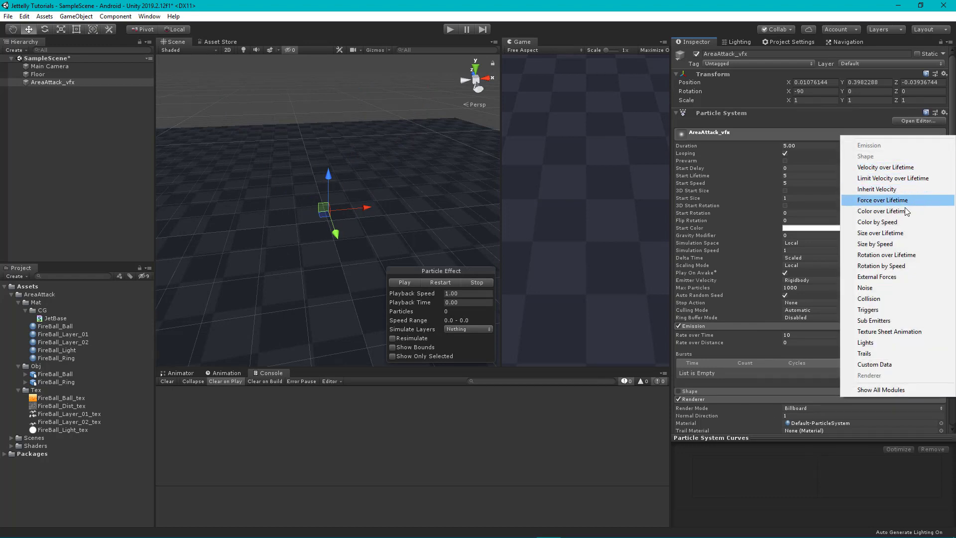
left_click(898, 231)
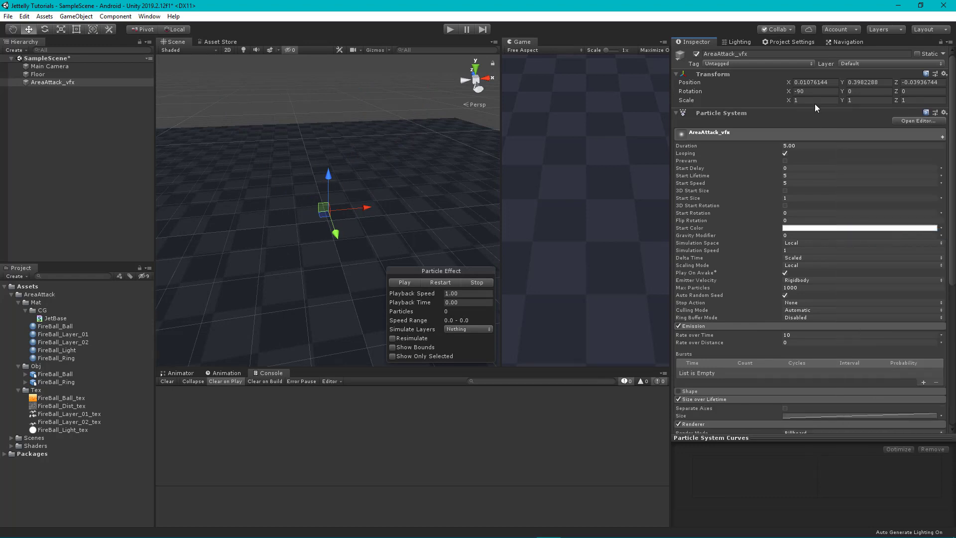
Set AreaAttack_vfx's position to 0, 0, 0.
left_click(831, 83)
type("0")
key("Tab")
type("0")
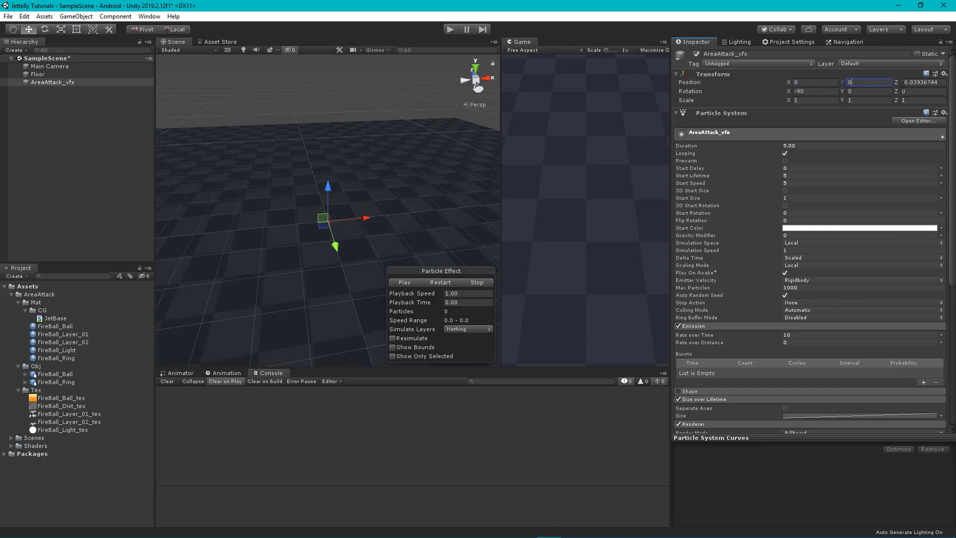
key("Tab")
type("0")
scroll(823, 256, "down", 3)
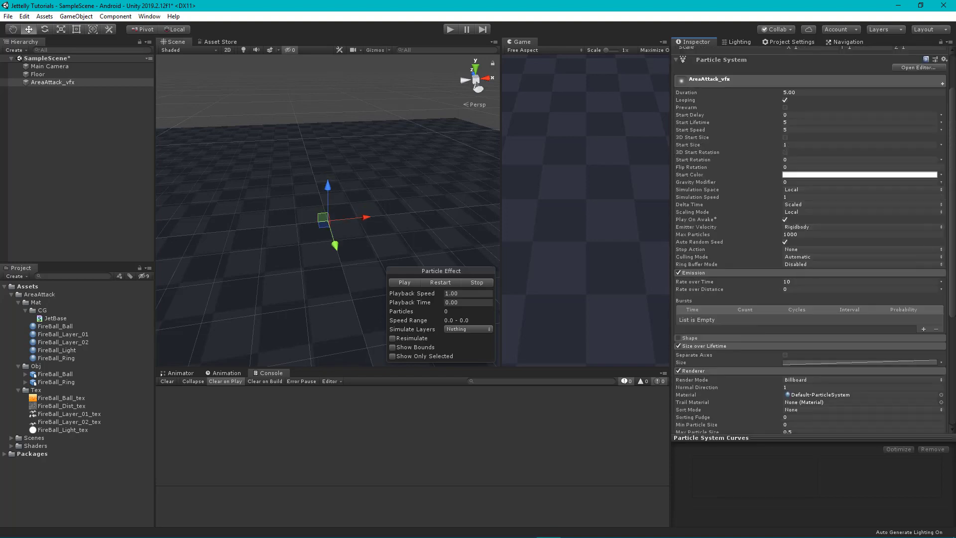
Add the Color over Lifetime module and play the effect to preview it.
left_click(943, 83)
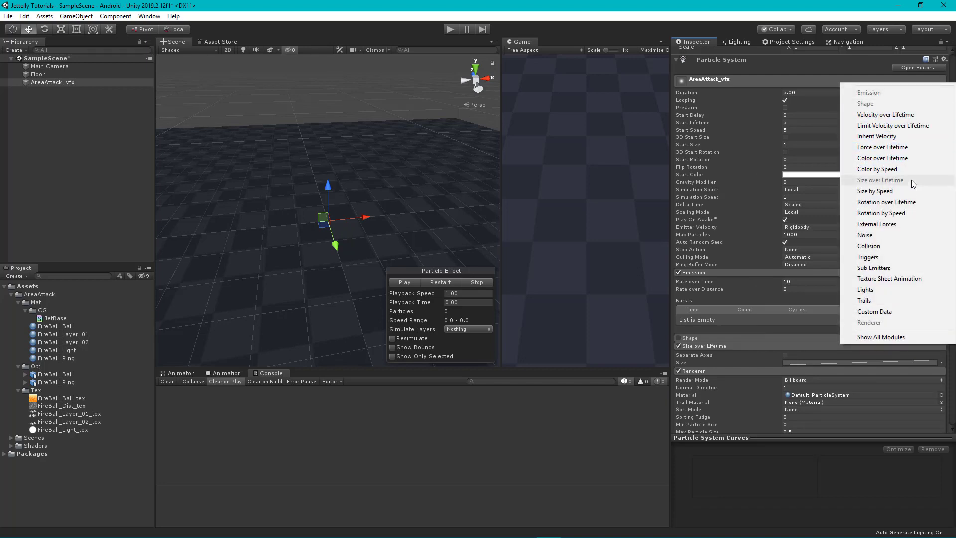
left_click(891, 158)
scroll(785, 240, "down", 5)
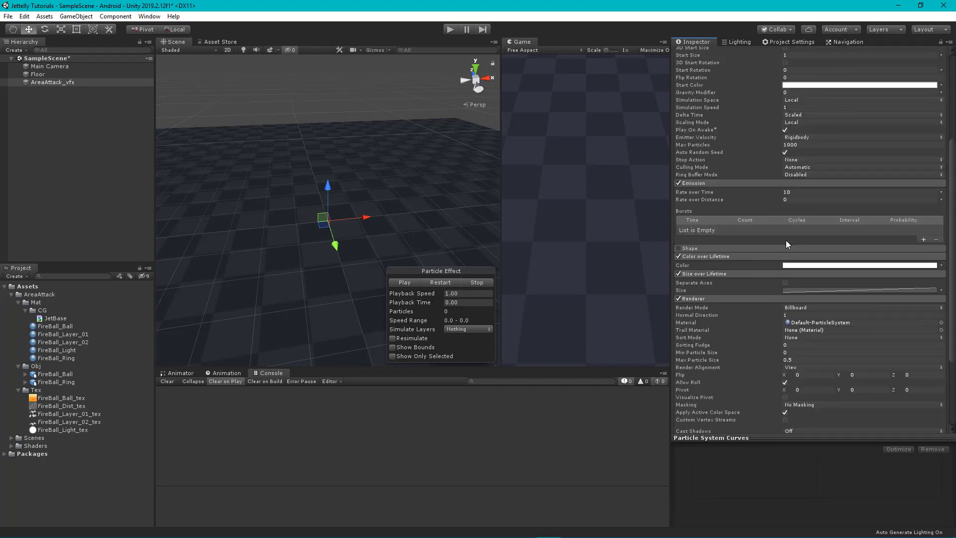
scroll(776, 219, "down", 5)
left_click(404, 282)
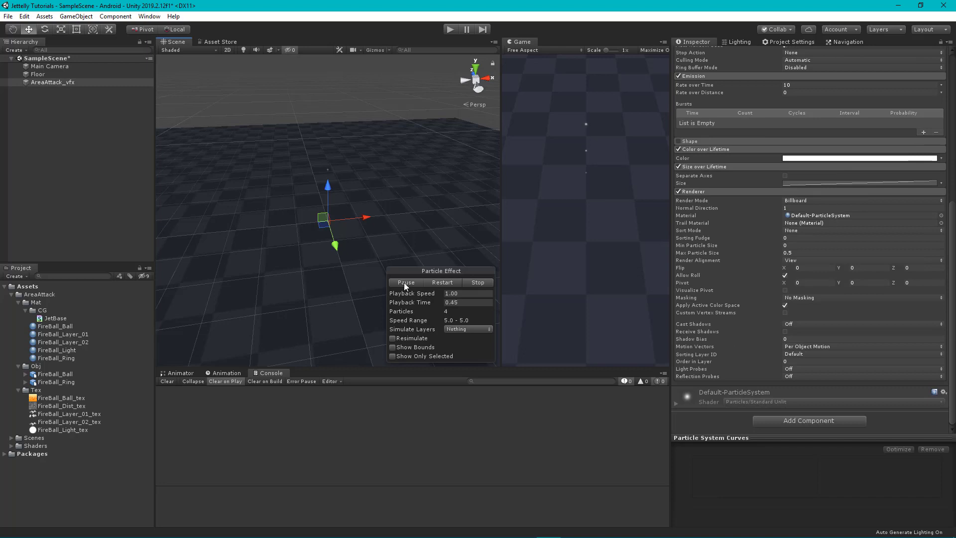
Set Start Size to 3.8 and Start Speed to 0.
scroll(802, 255, "up", 5)
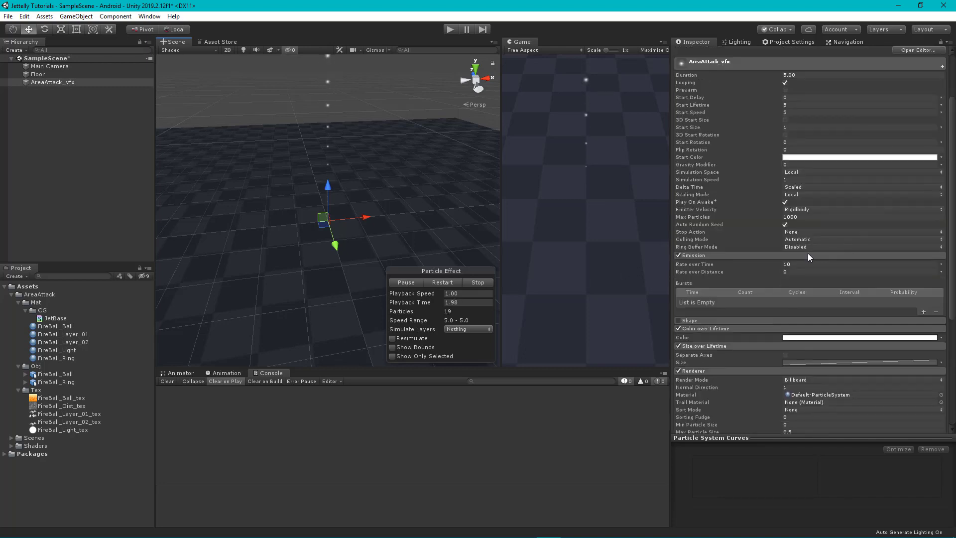
left_click(796, 128)
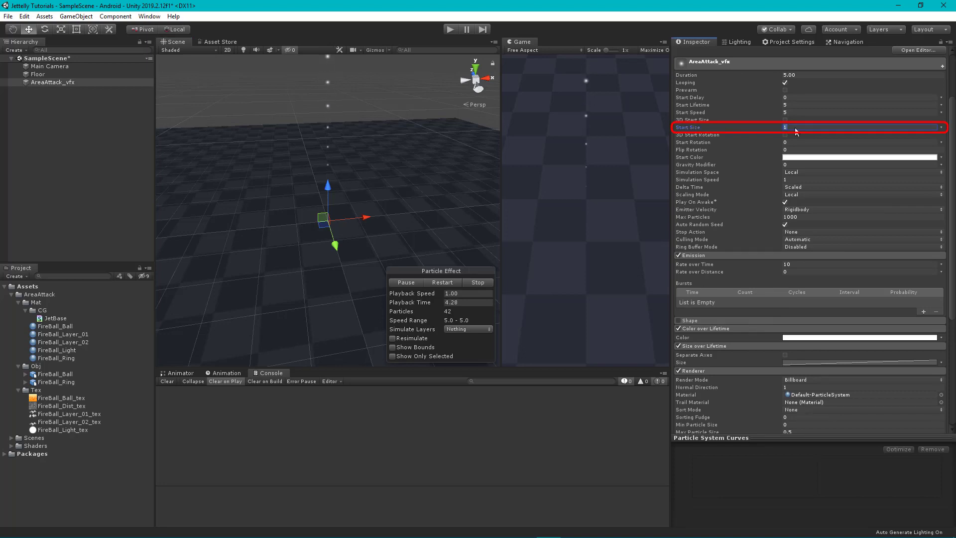
type("3.8")
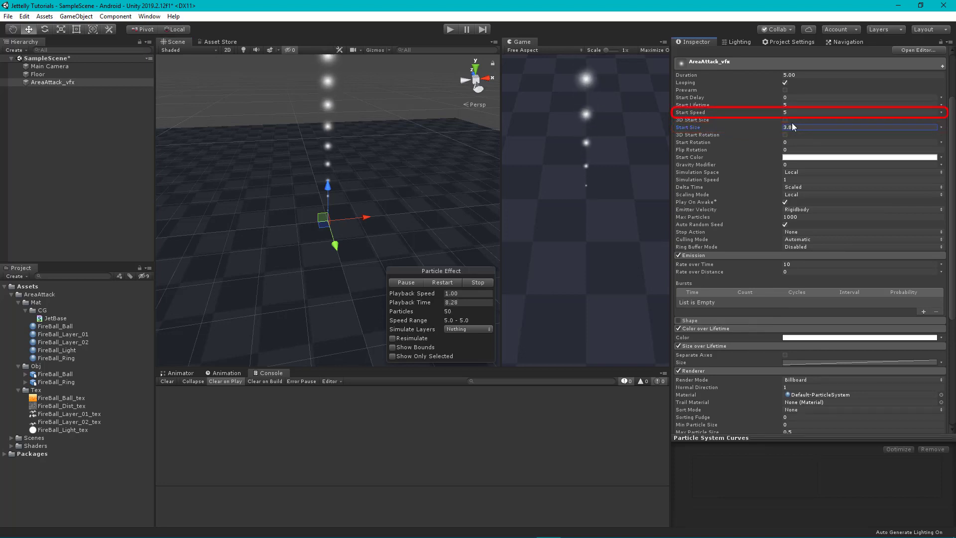
left_click(800, 112)
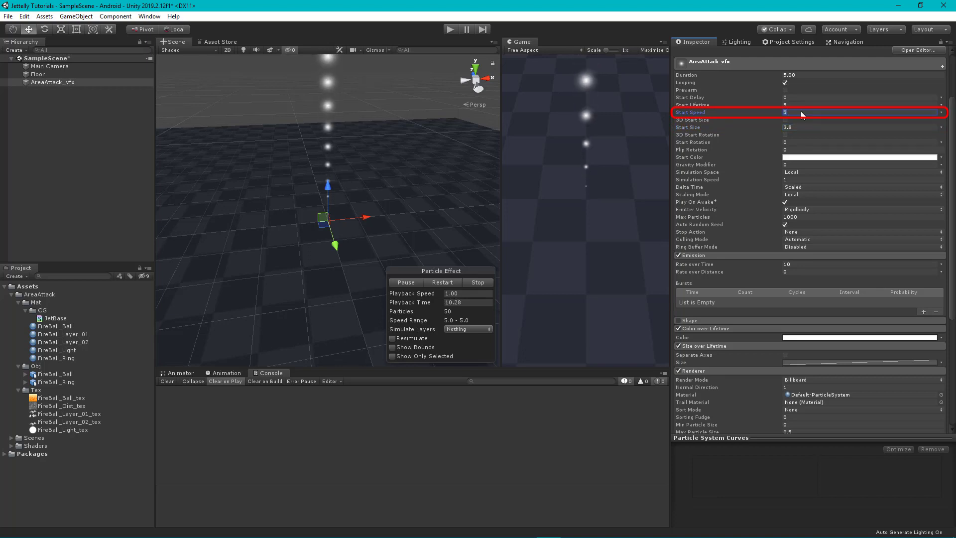
type("0")
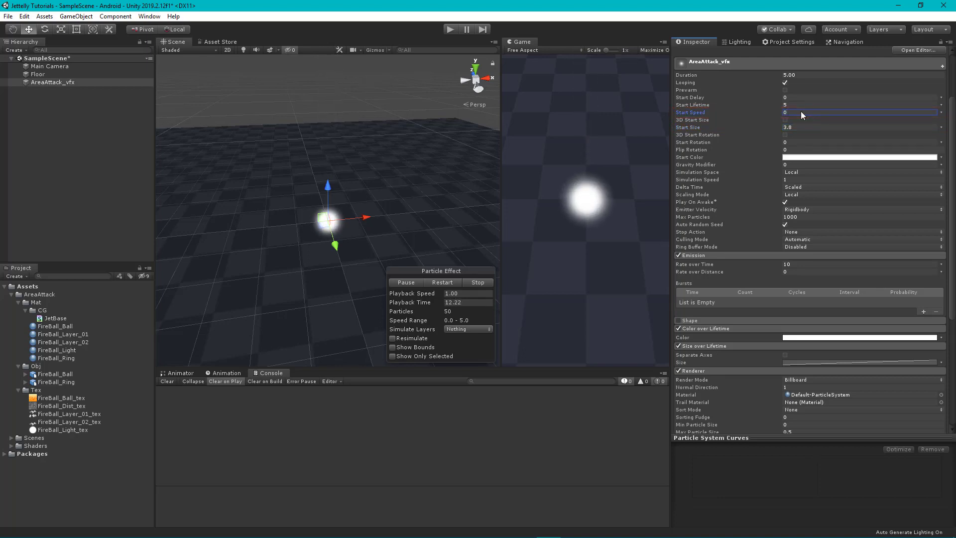
Set Rate over Time to 0 and add a burst with Count 1.
scroll(852, 137, "down", 3)
scroll(858, 149, "down", 3)
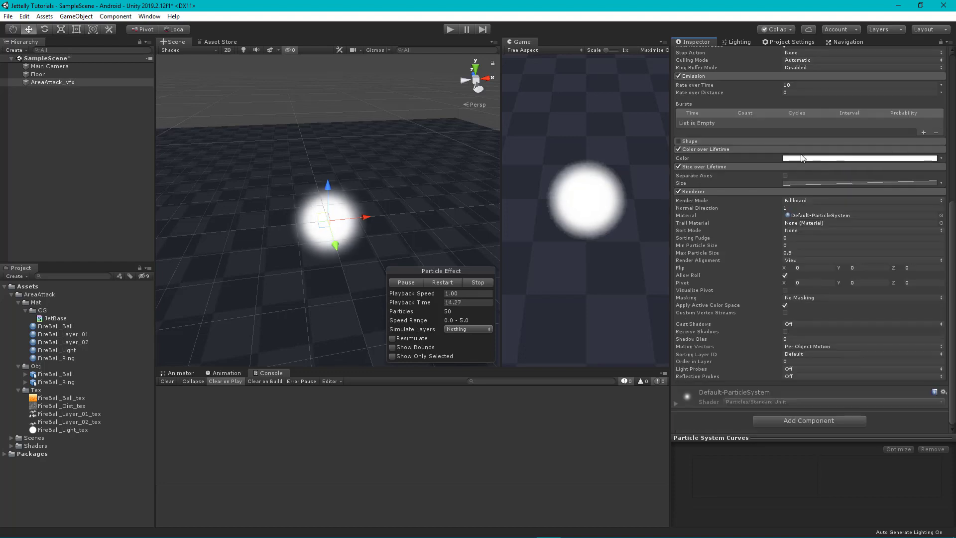
scroll(817, 167, "up", 3)
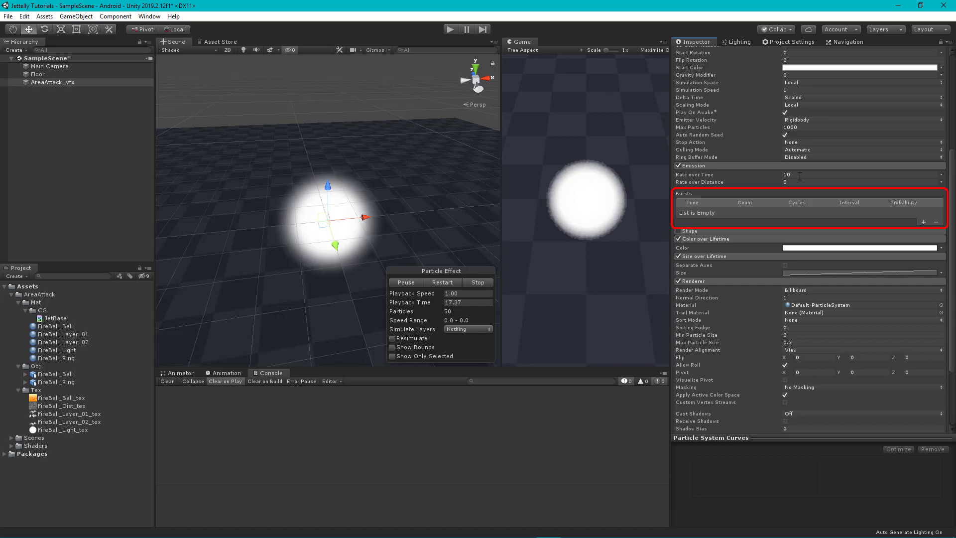
left_click(800, 175)
type("0")
left_click(924, 222)
left_click(760, 210)
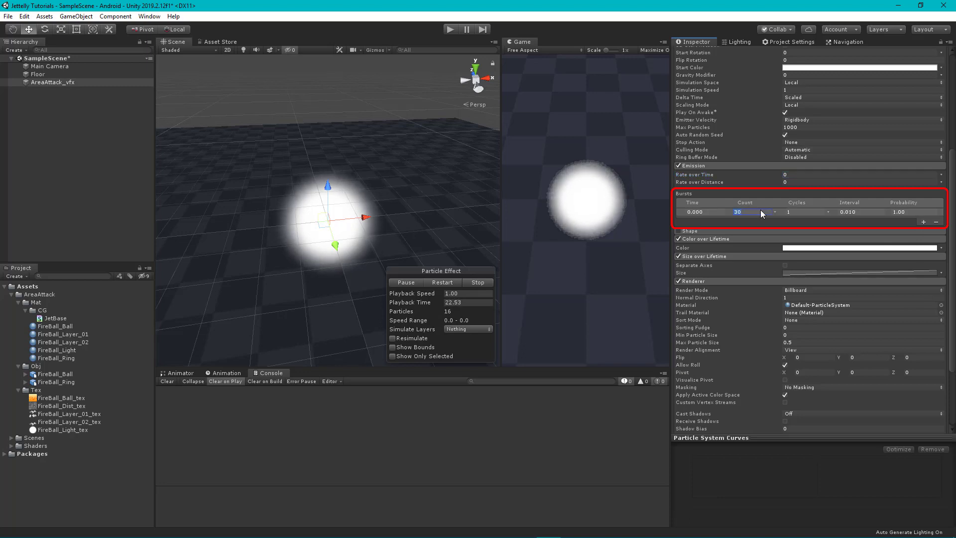
type("1")
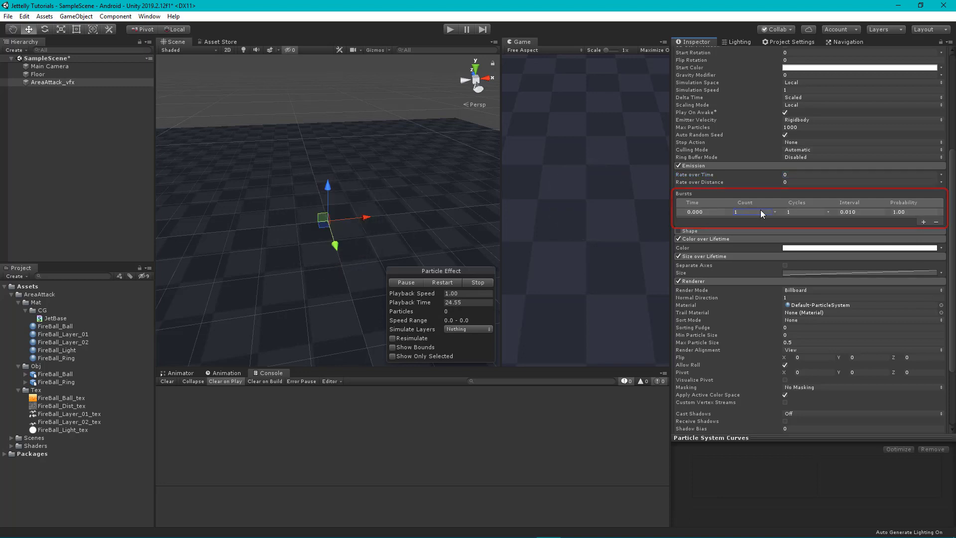
scroll(766, 225, "down", 3)
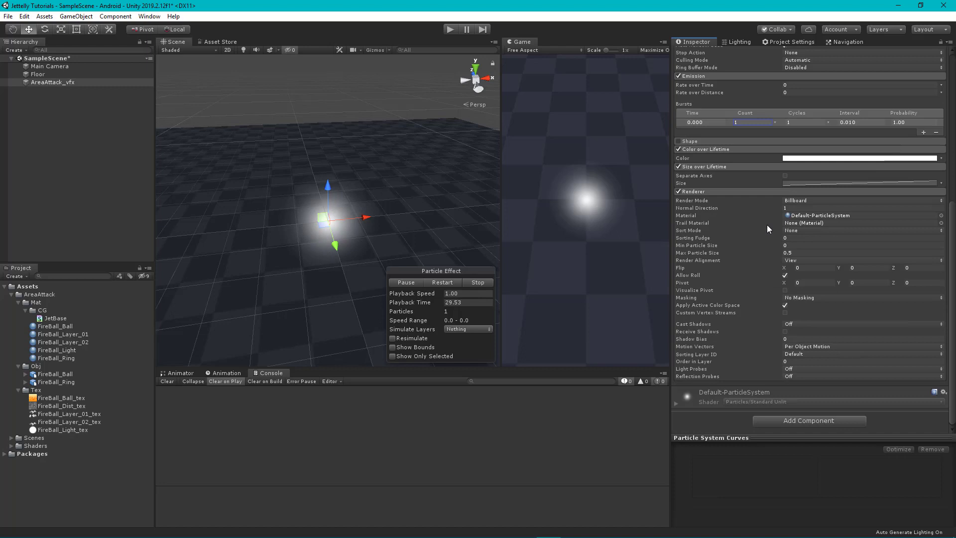
In the Color over Lifetime gradient, add an alpha key at 80% and set the end alpha to 0.
left_click(829, 158)
left_click(855, 182)
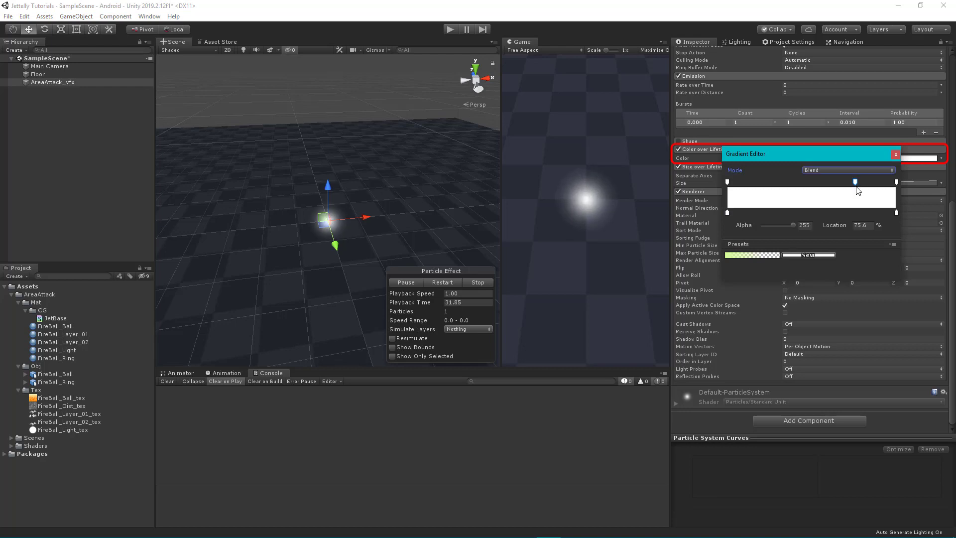
left_click(867, 225)
type("80")
key("Return")
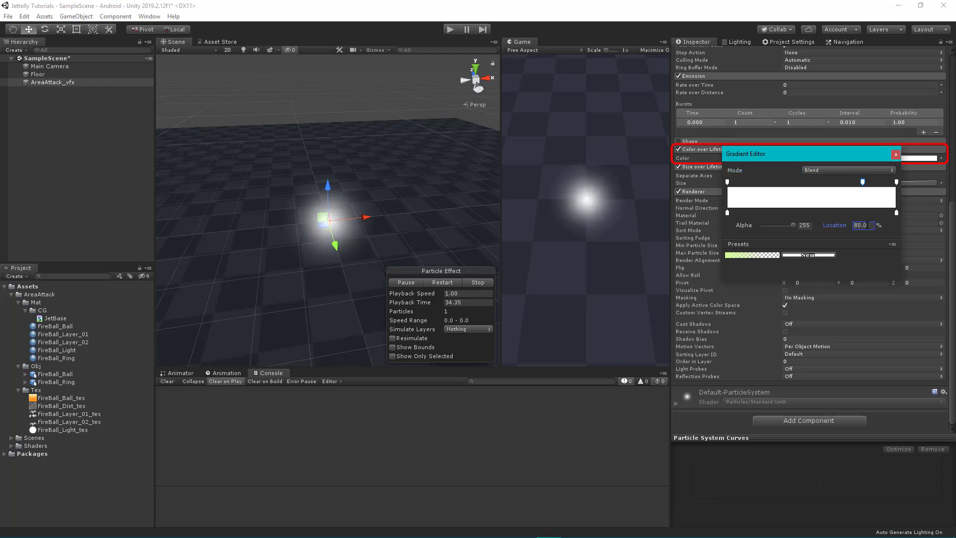
left_click(897, 182)
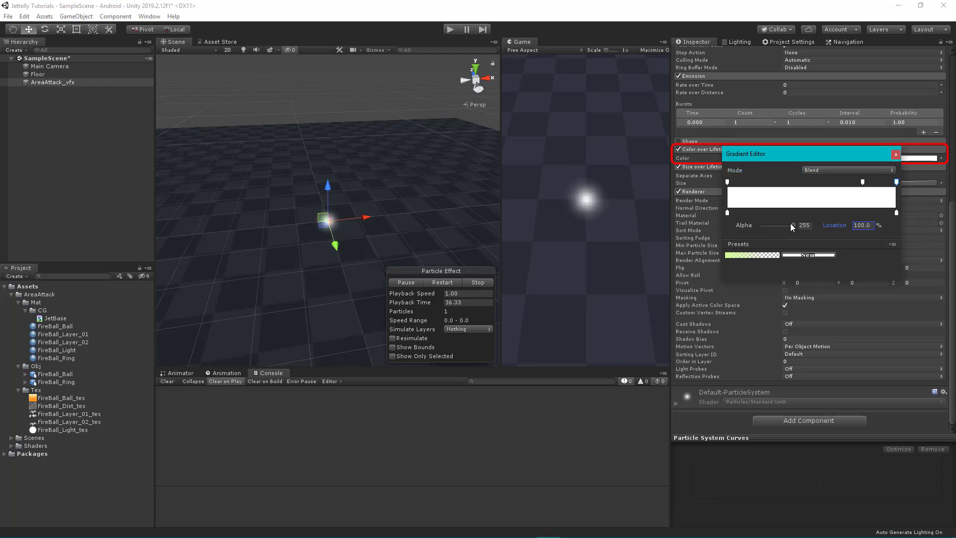
left_click_drag(792, 225, 737, 227)
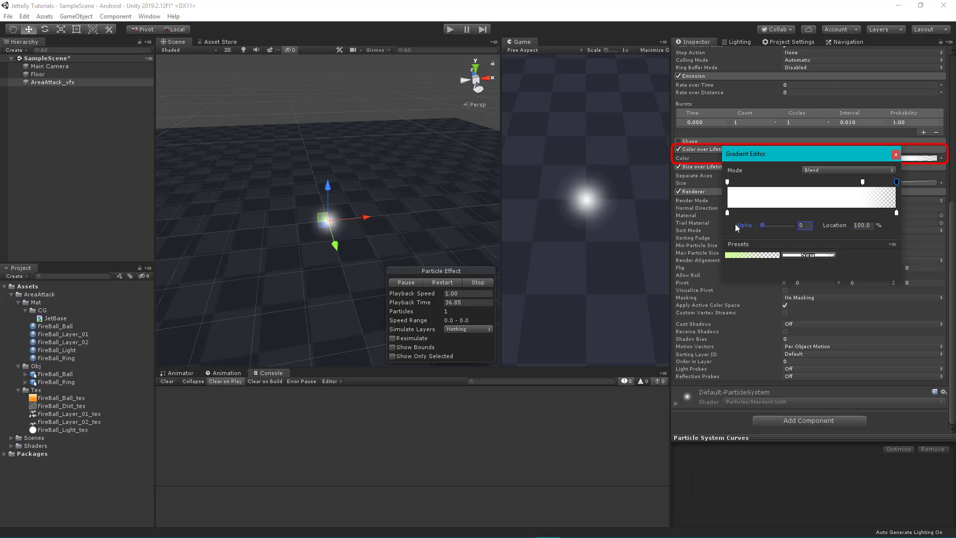
left_click(895, 154)
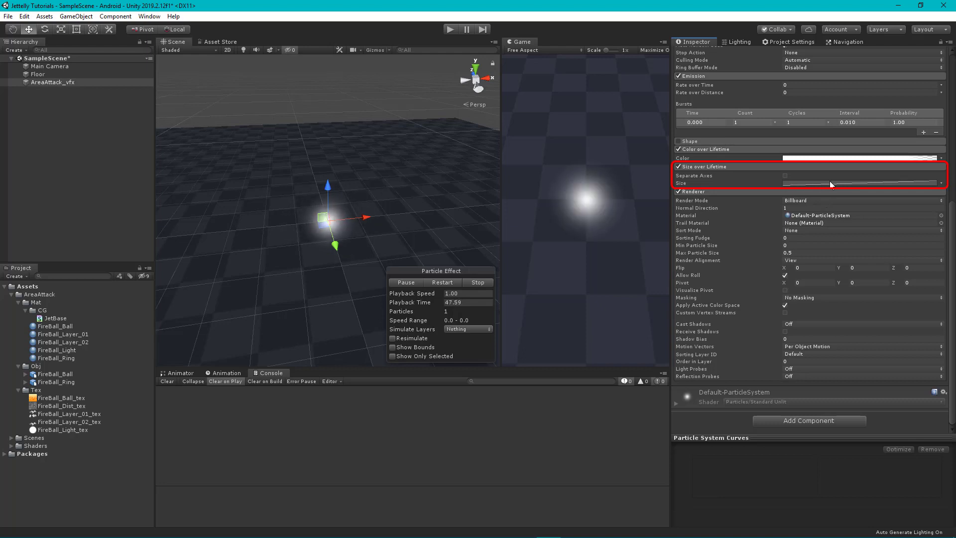
Make the Size over Lifetime curve an ease-out rising steeply from 0 to peak at about 0.5.
left_click(830, 183)
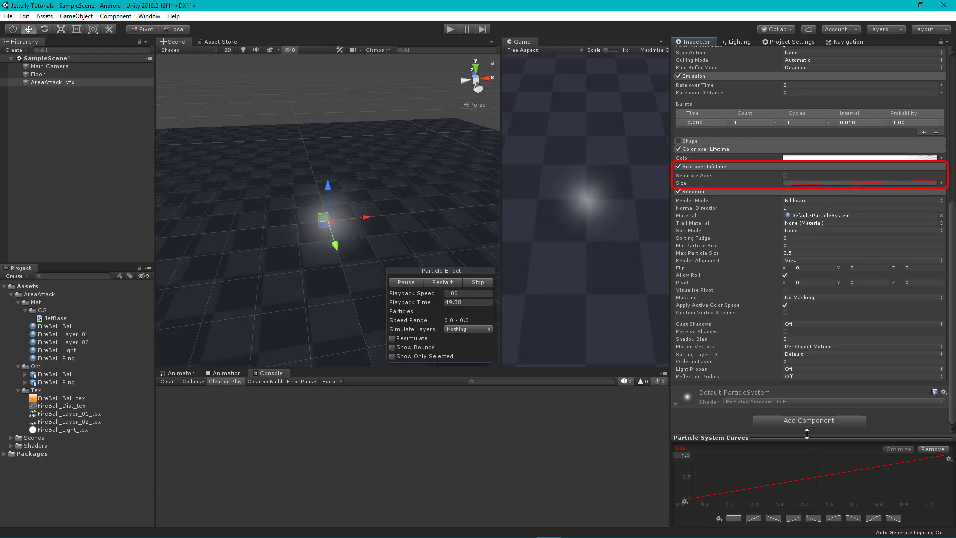
left_click_drag(811, 442, 817, 313)
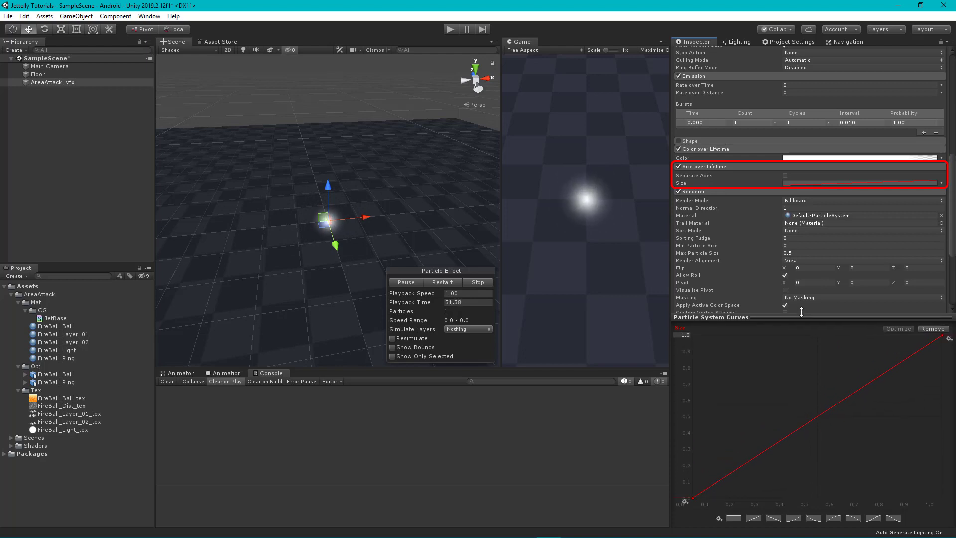
left_click_drag(829, 330, 828, 330)
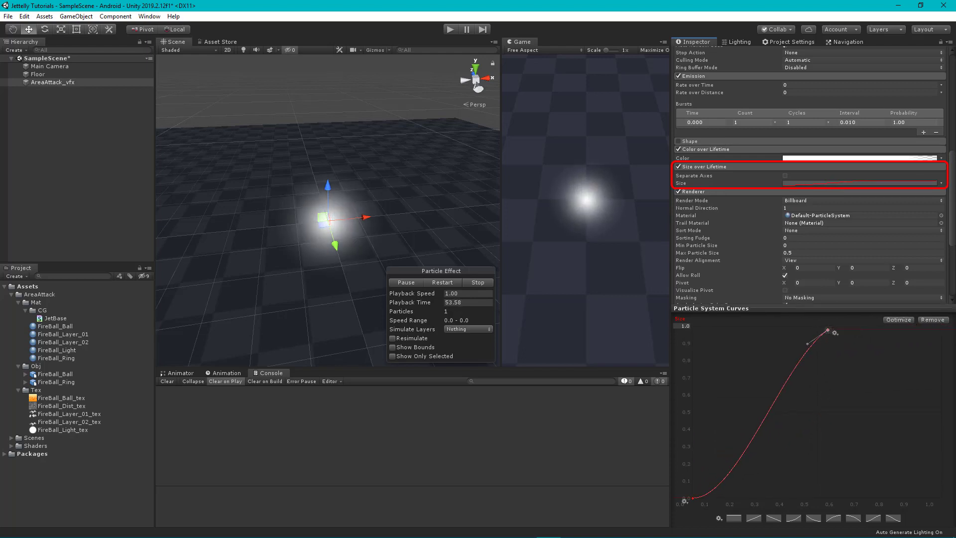
left_click(833, 518)
left_click_drag(943, 326, 812, 326)
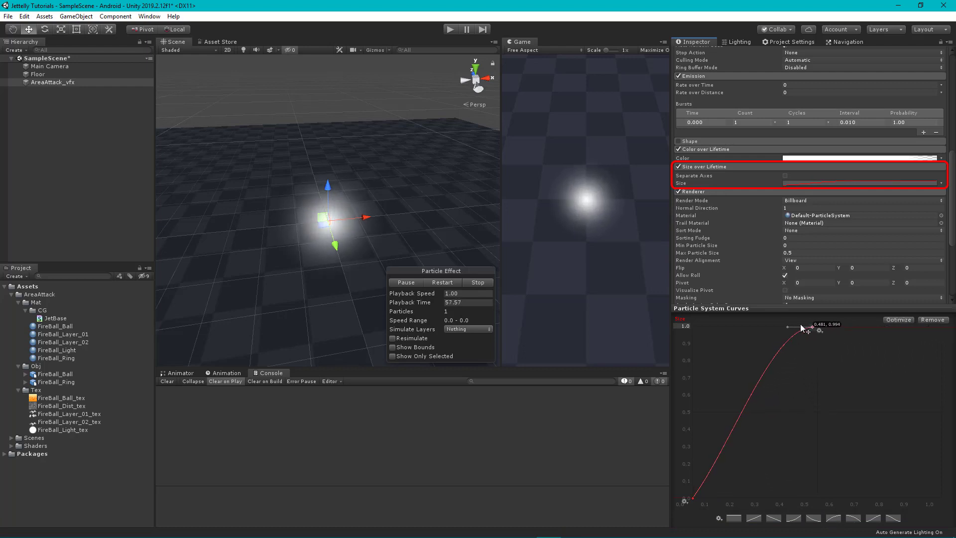
left_click(692, 498)
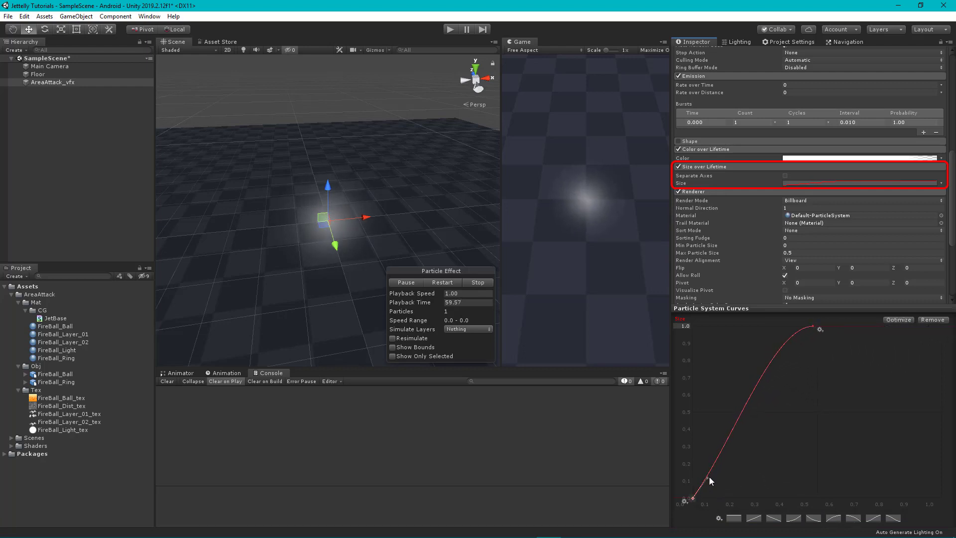
left_click_drag(709, 476, 703, 475)
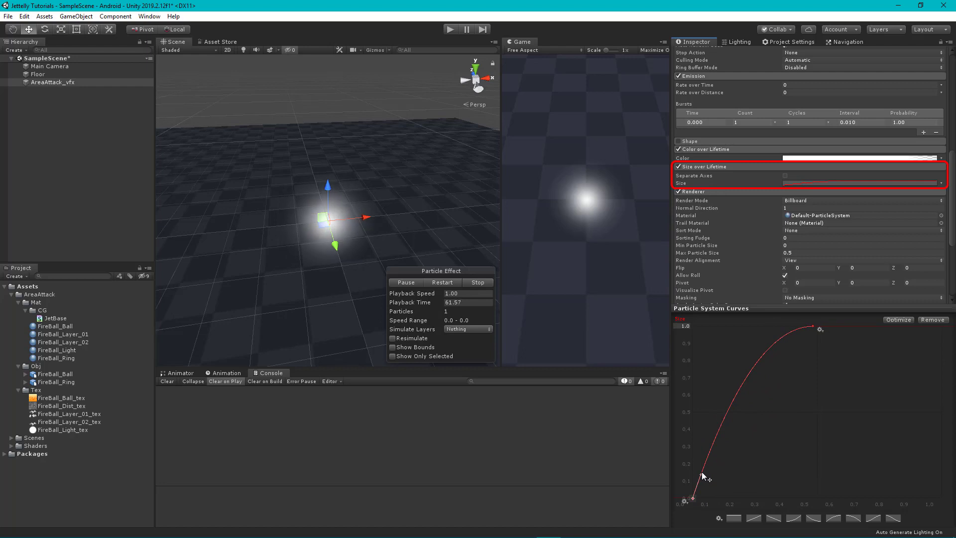
left_click_drag(815, 325, 819, 326)
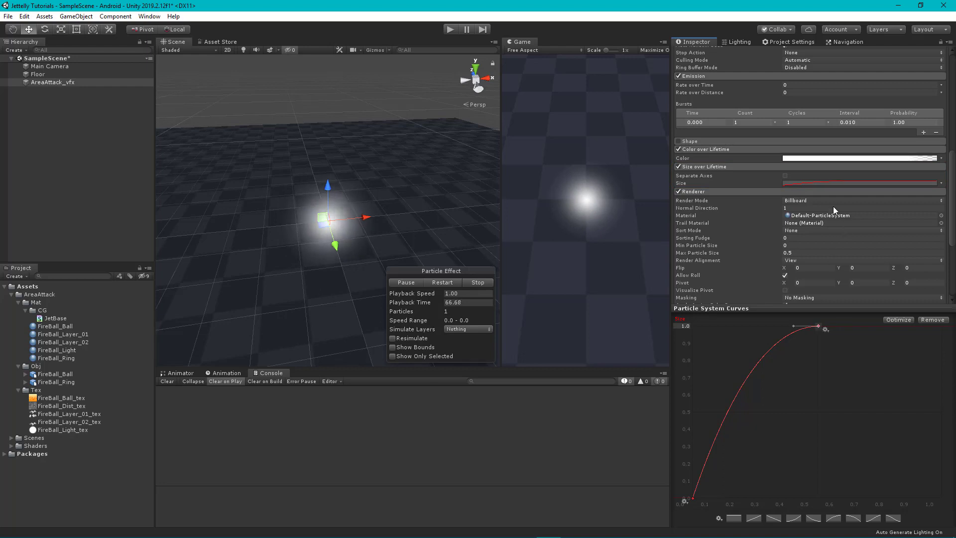
Set the Renderer's Render Mode to Horizontal Billboard and stop the preview.
scroll(818, 203, "down", 5)
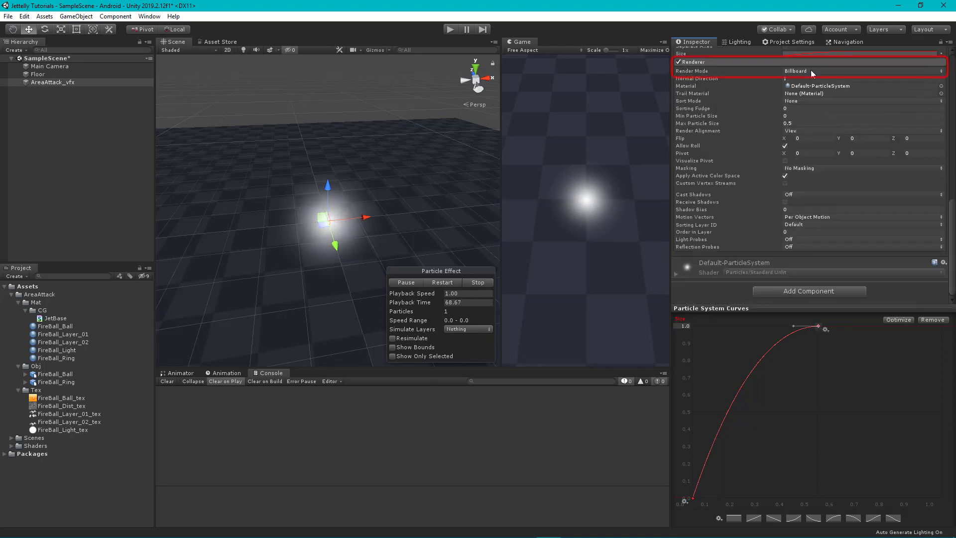
left_click(813, 74)
left_click(819, 103)
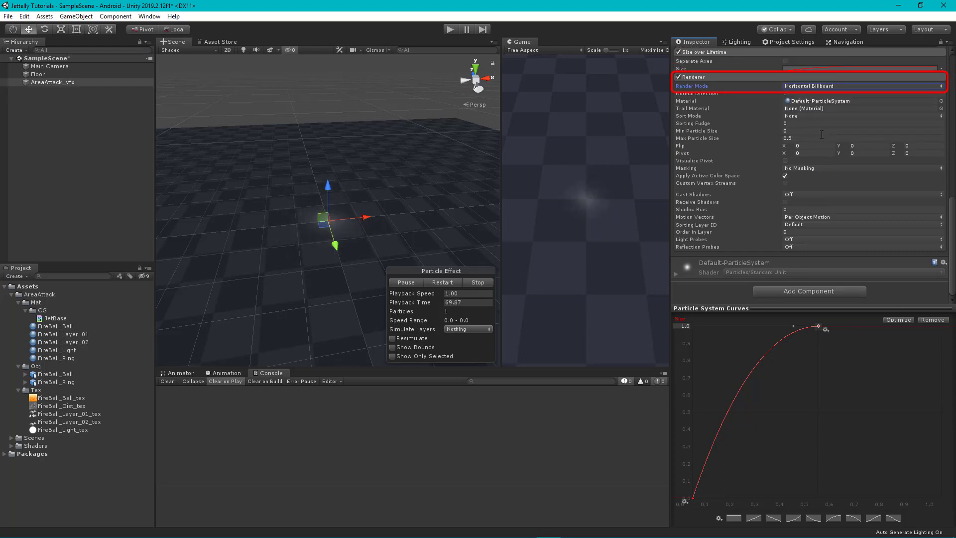
left_click_drag(313, 228, 328, 252, "alt")
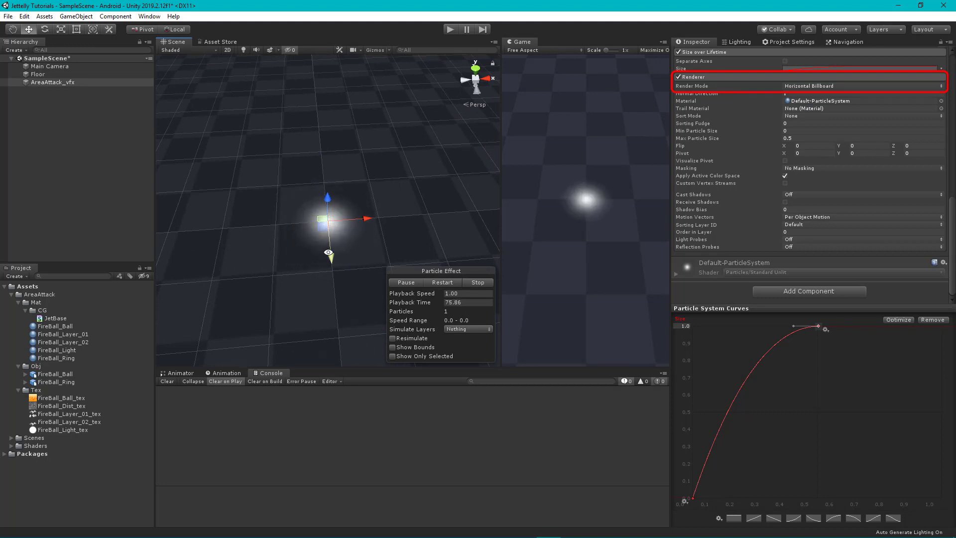
left_click(475, 282)
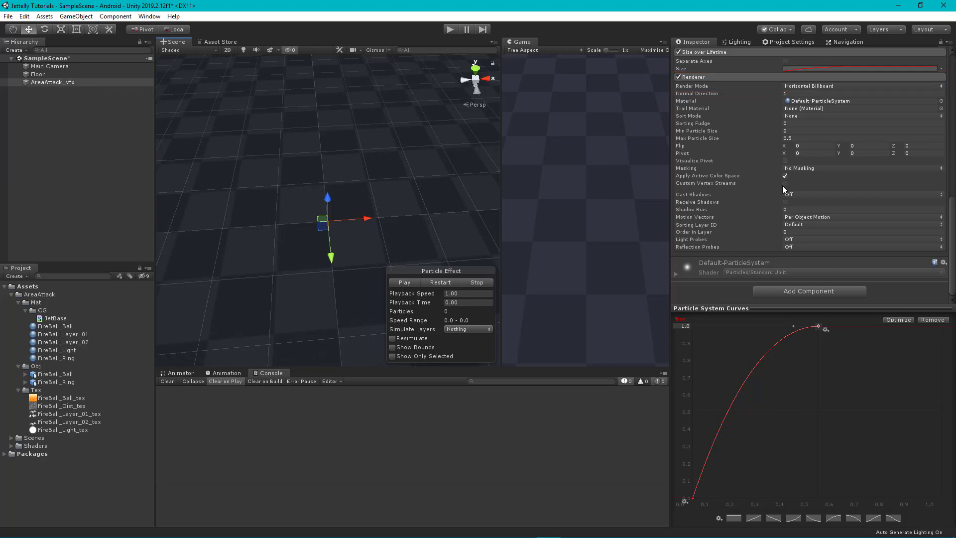
Assign the FireBall_Light material to the particle Renderer.
scroll(856, 191, "up", 4)
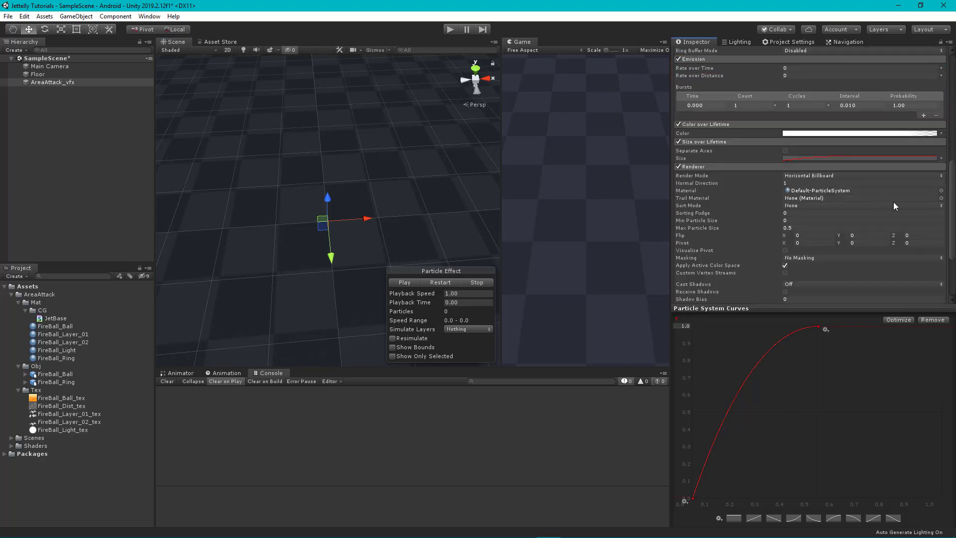
left_click(940, 191)
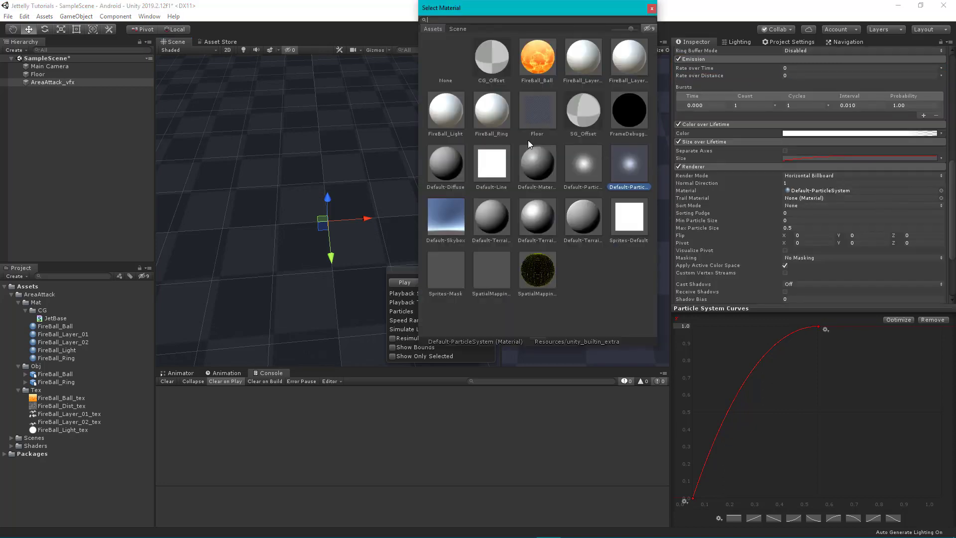
left_click(442, 117)
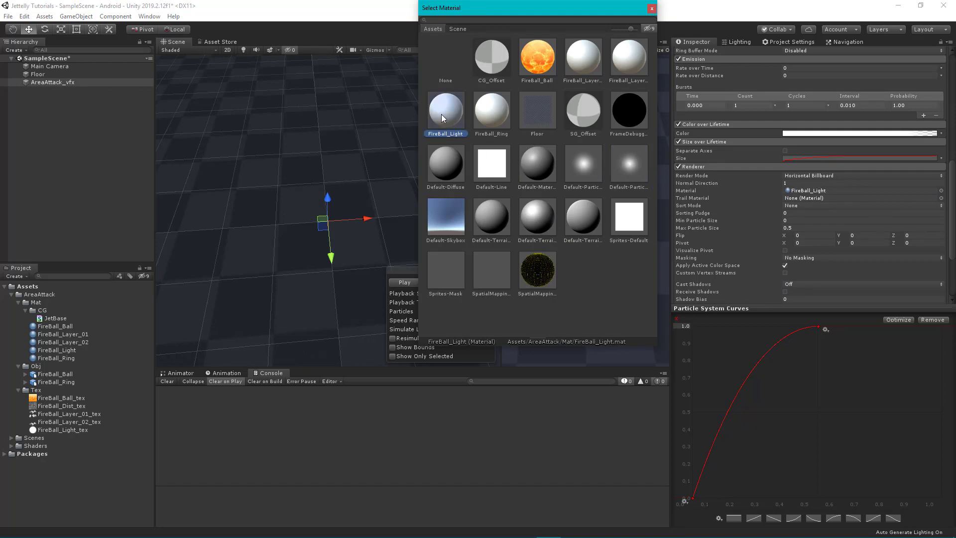
left_click(651, 8)
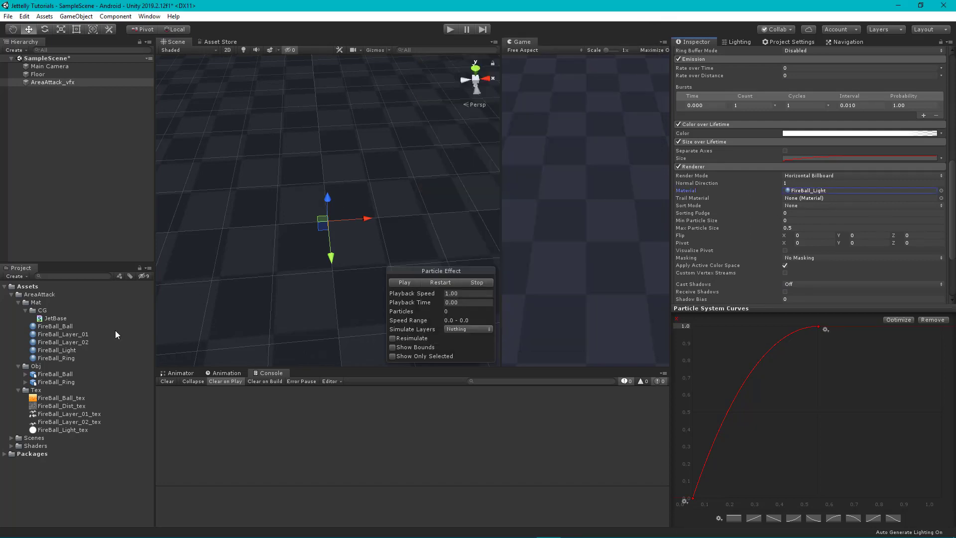
Give FireBall_Light the Mobile/Particles/Additive shader with FireBall_Light_tex as its particle texture.
left_click(71, 351)
scroll(774, 56, "up", 1)
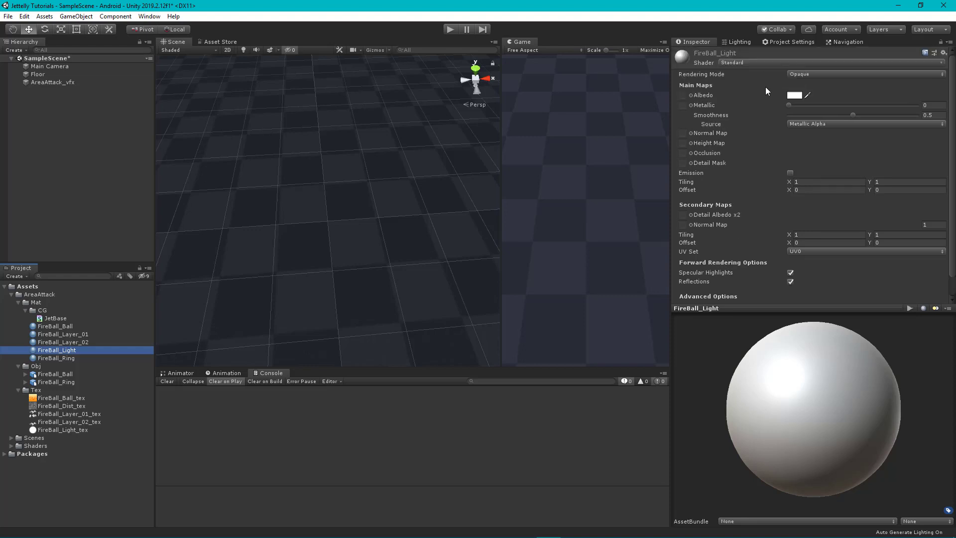
left_click(756, 59)
left_click(755, 94)
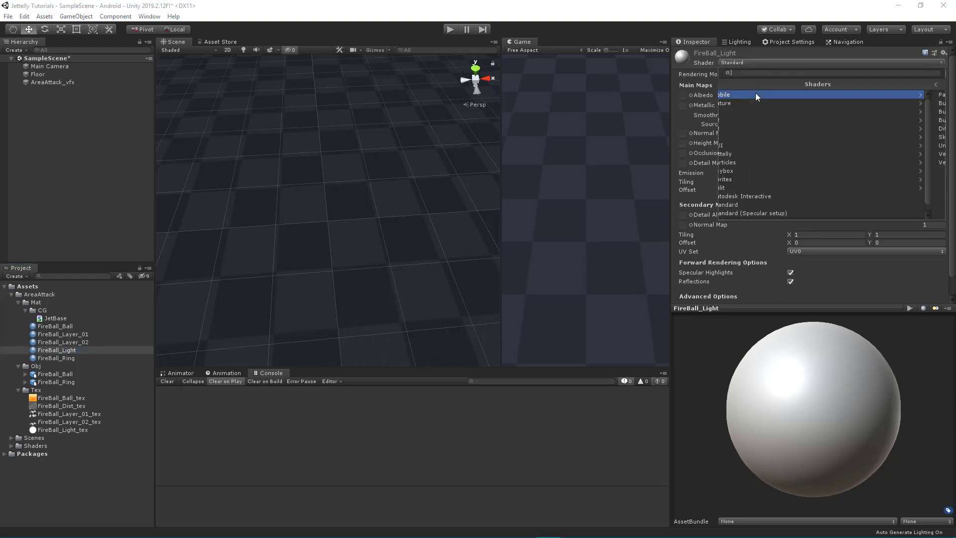
left_click(751, 95)
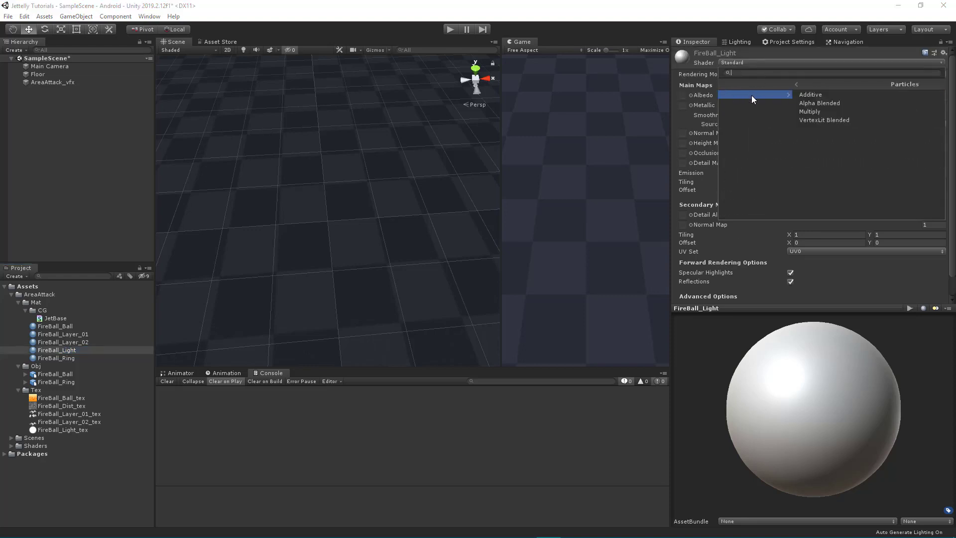
left_click(760, 96)
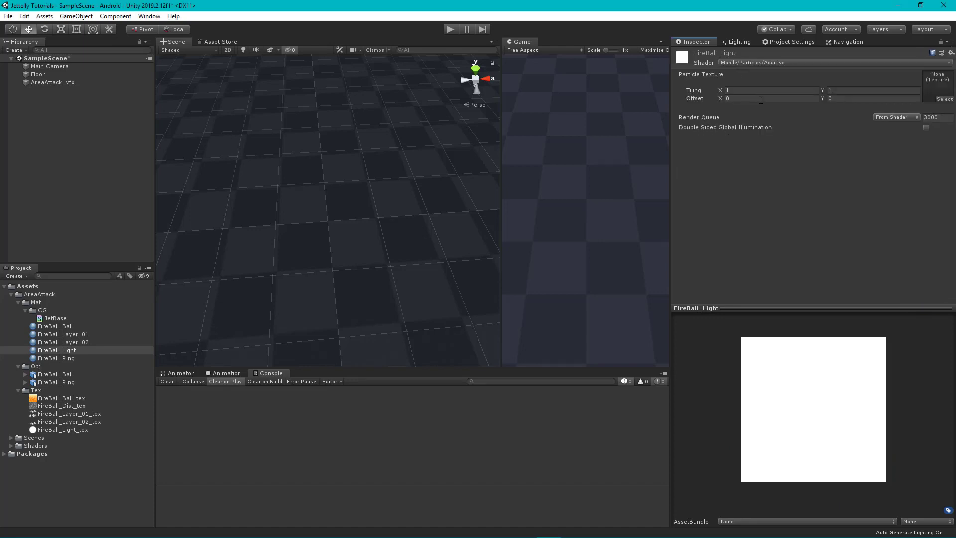
mouse_move(67, 430)
left_mouse_down()
mouse_move(942, 80)
mouse_move(932, 97)
left_mouse_up()
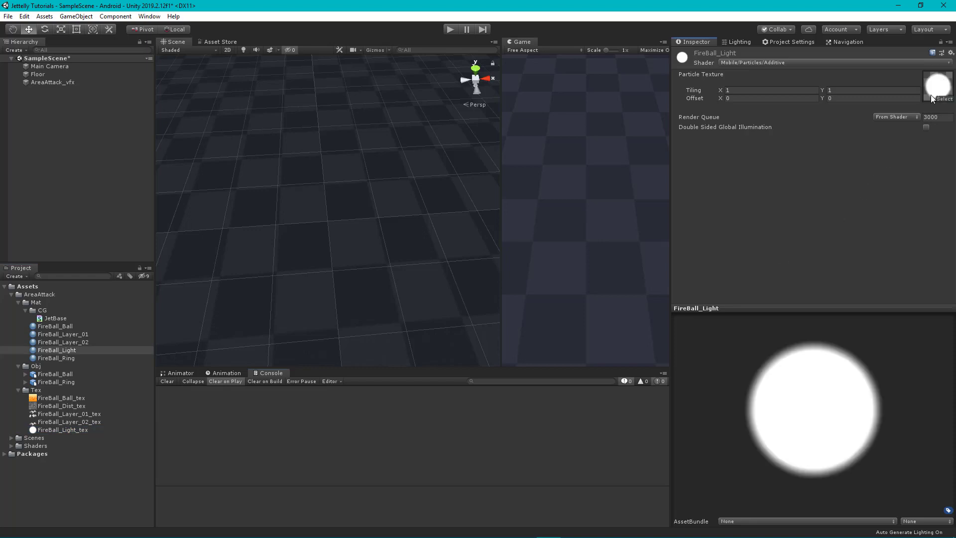
left_click(63, 84)
Set AreaAttack_vfx's Max Particle Size to 3 and preview the growing glow disc.
scroll(792, 220, "down", 15)
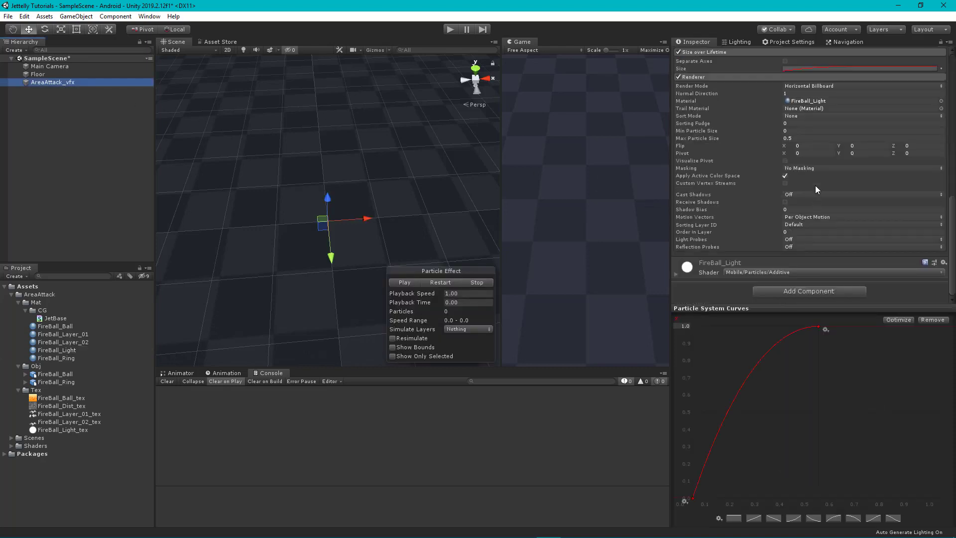
left_click(800, 138)
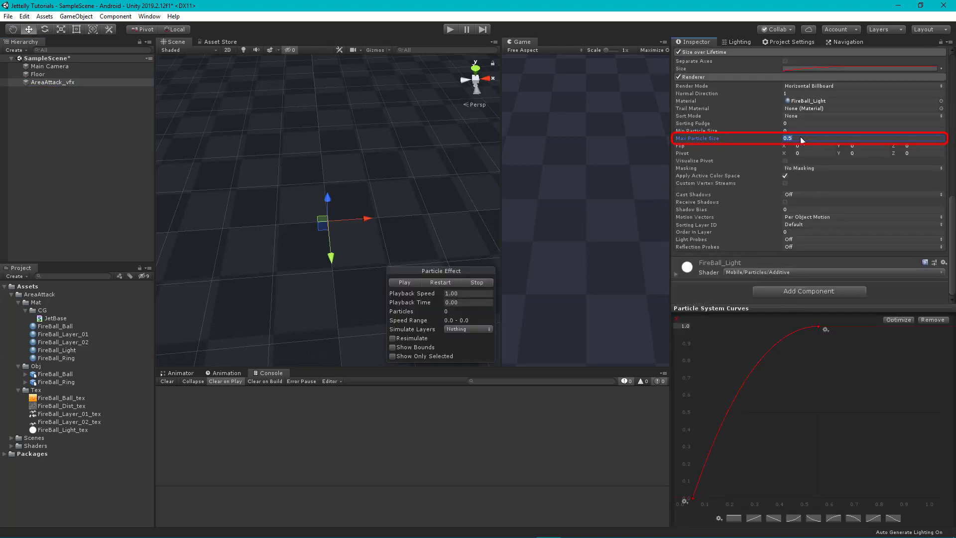
type("3")
left_click(404, 283)
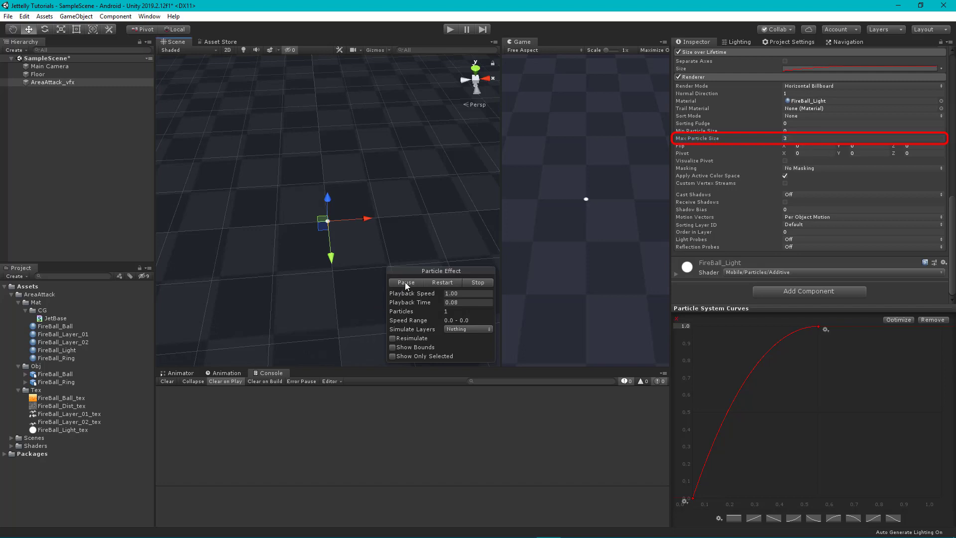
left_click_drag(319, 306, 316, 317, "alt")
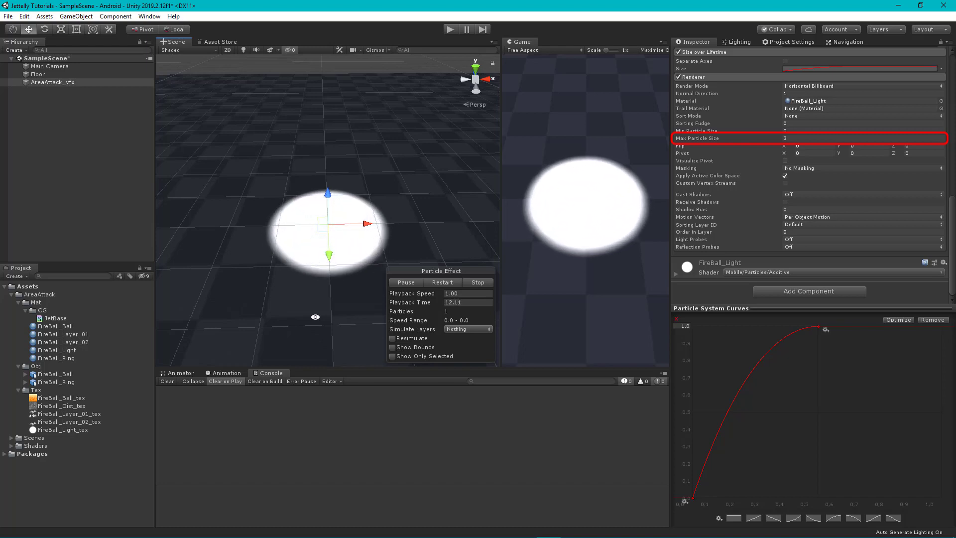
left_click(479, 282)
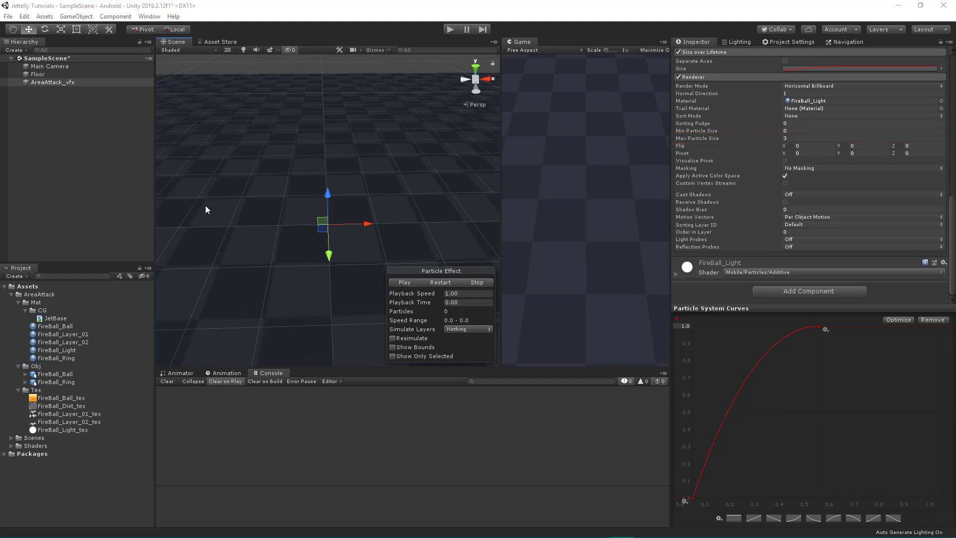
Duplicate the AreaAttack_vfx particle system, rename the copy FireBall_Ball, and stop the preview.
left_click(60, 81)
key("ctrl+d")
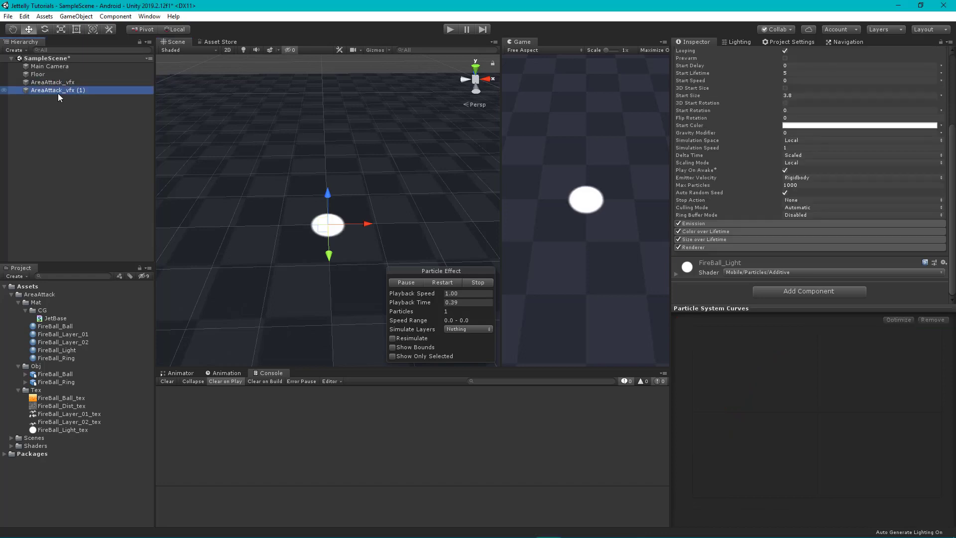
left_click(100, 92)
type("FireBall_B")
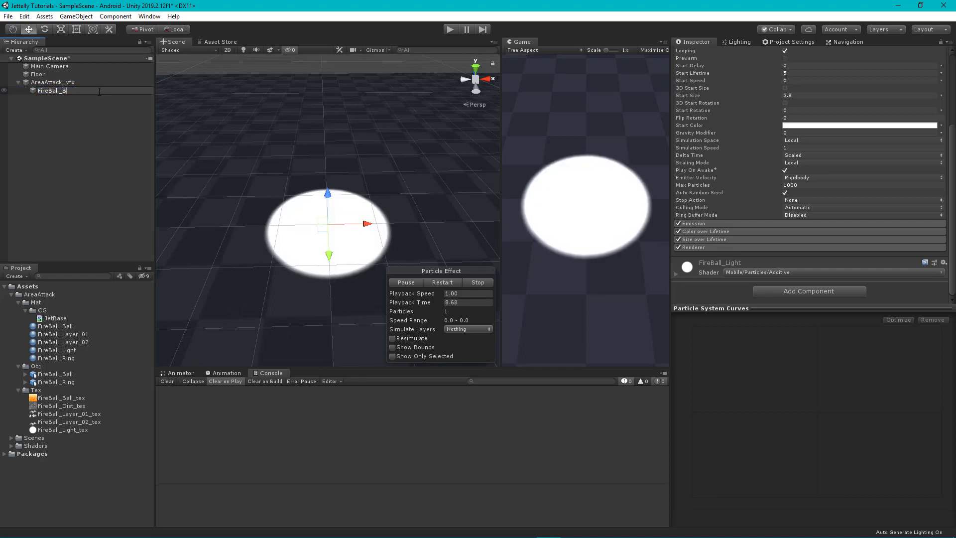
type("all")
key("Return")
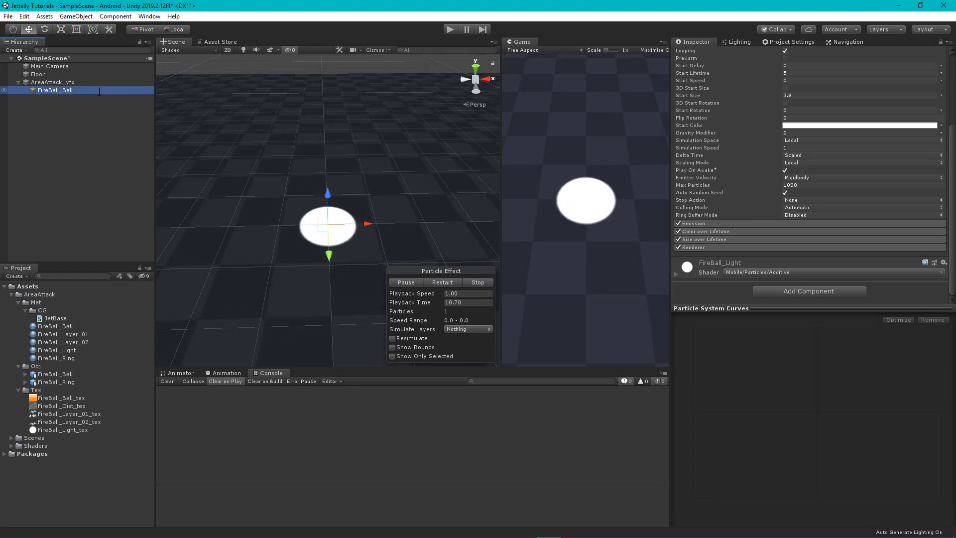
left_click(476, 282)
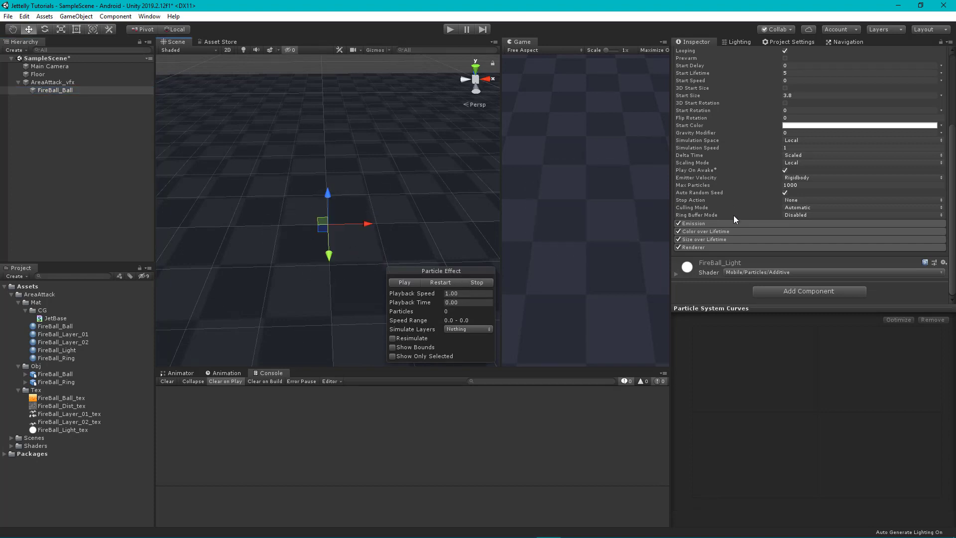
Set FireBall_Ball's Render Mode to Mesh using pSphere1 and assign the FireBall_Ball material.
left_click(731, 247)
scroll(772, 232, "down", 3)
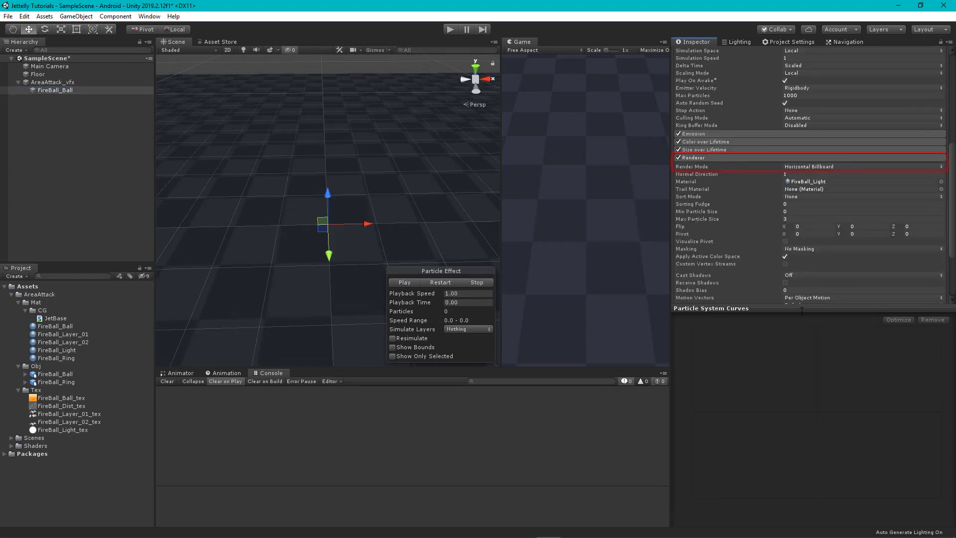
left_click_drag(802, 310, 801, 387)
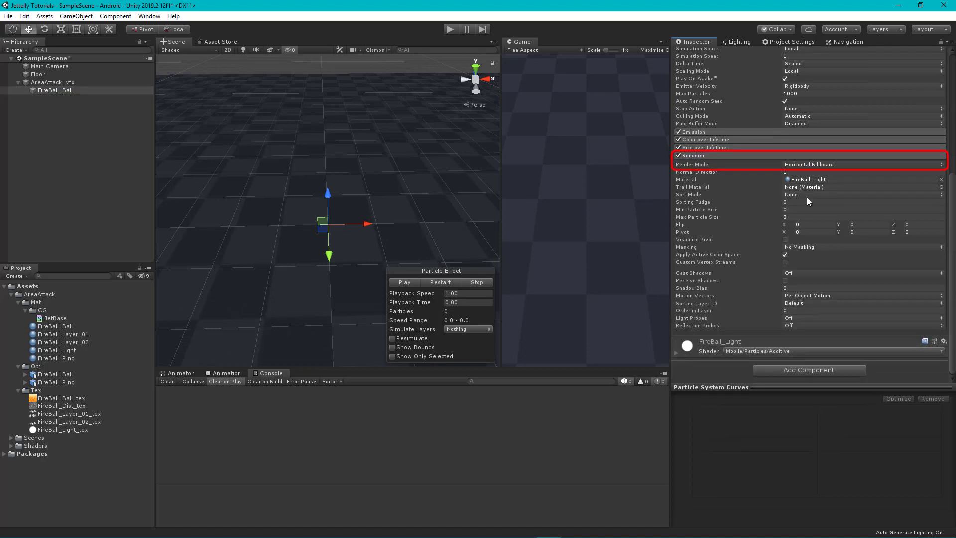
left_click(834, 165)
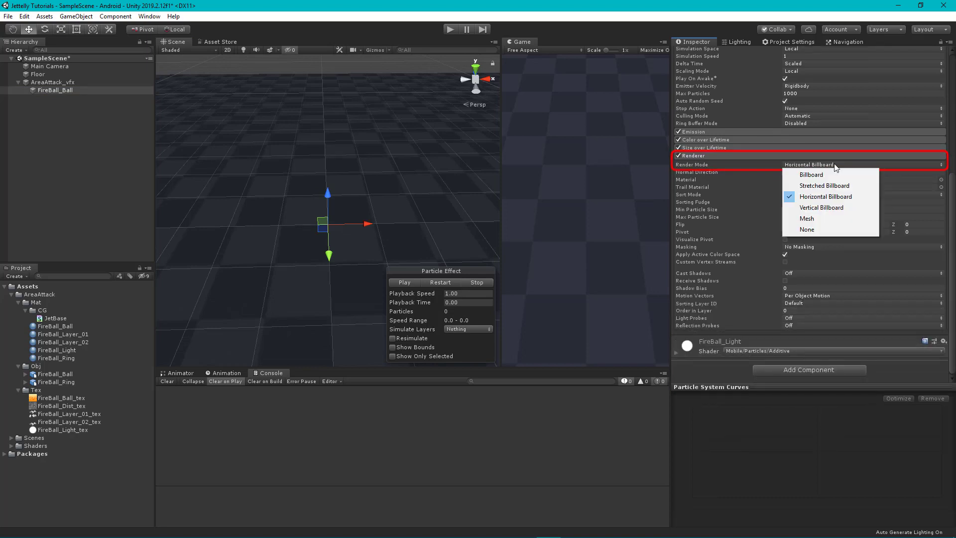
left_click(826, 218)
left_click(932, 173)
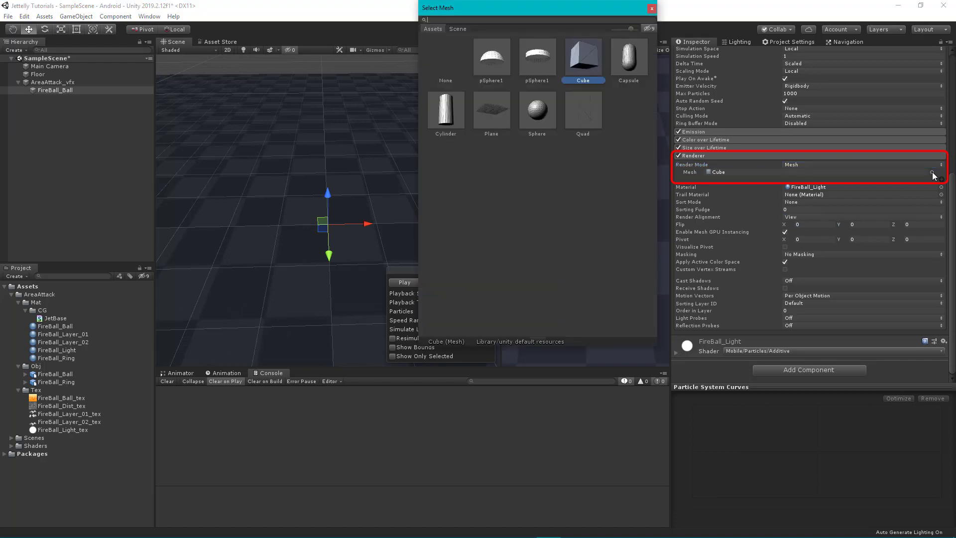
left_click(498, 55)
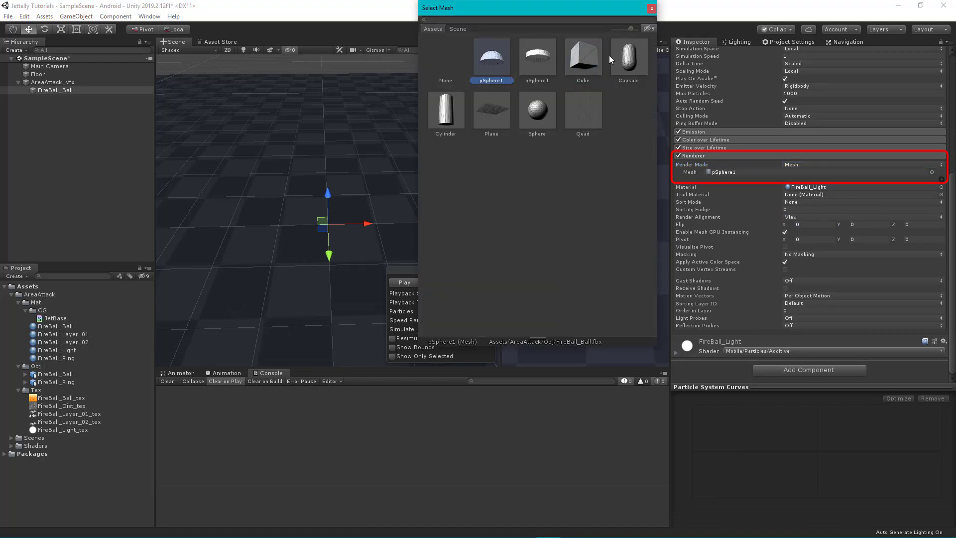
left_click(651, 9)
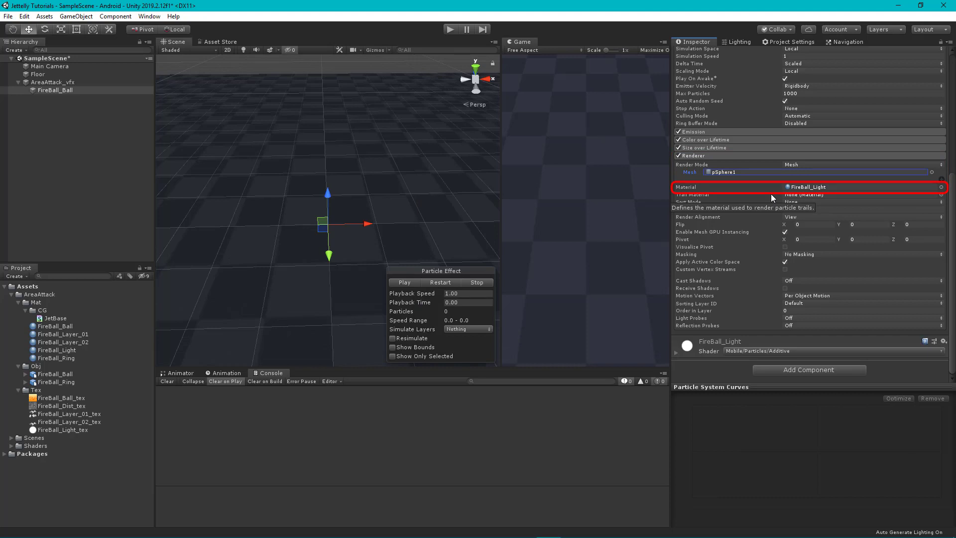
left_click_drag(53, 327, 810, 190)
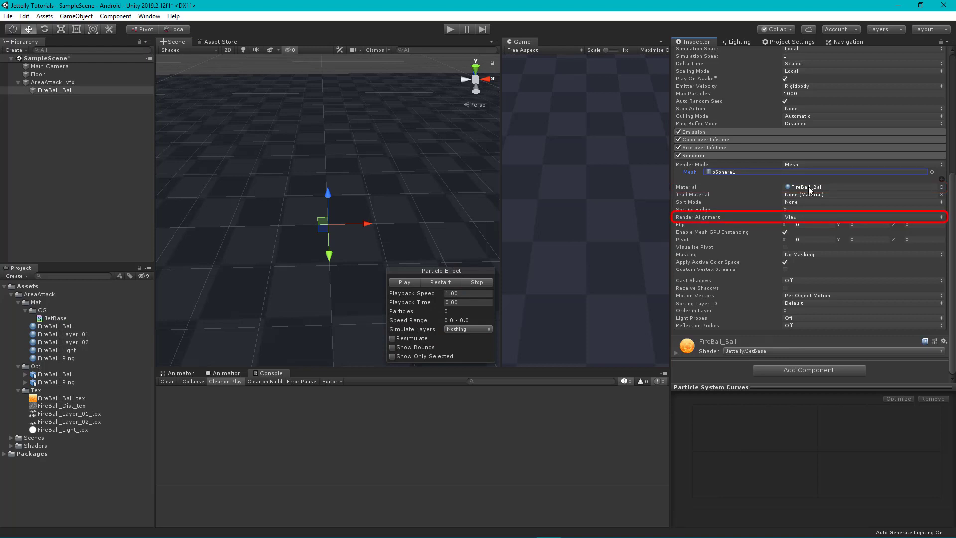
Set Render Alignment to World, change Start Size from 3.8 to 1, and play the preview.
left_click(804, 219)
left_click(813, 238)
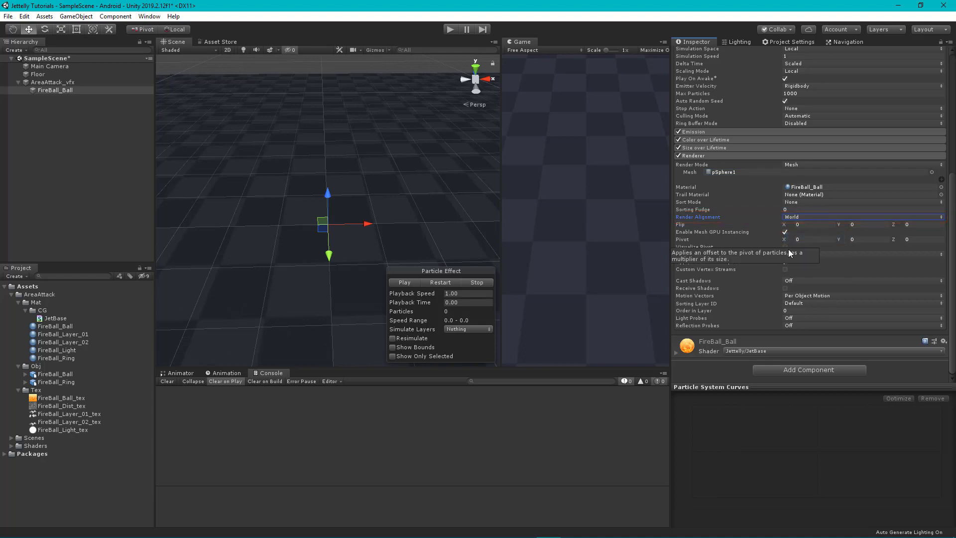
scroll(774, 268, "up", 5)
scroll(773, 267, "up", 3)
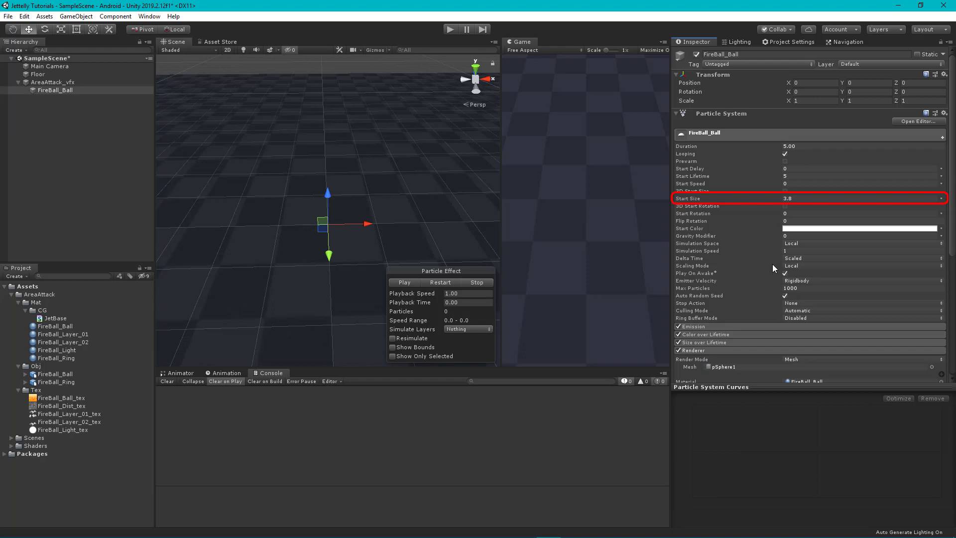
left_click(805, 199)
type("1")
left_click(402, 283)
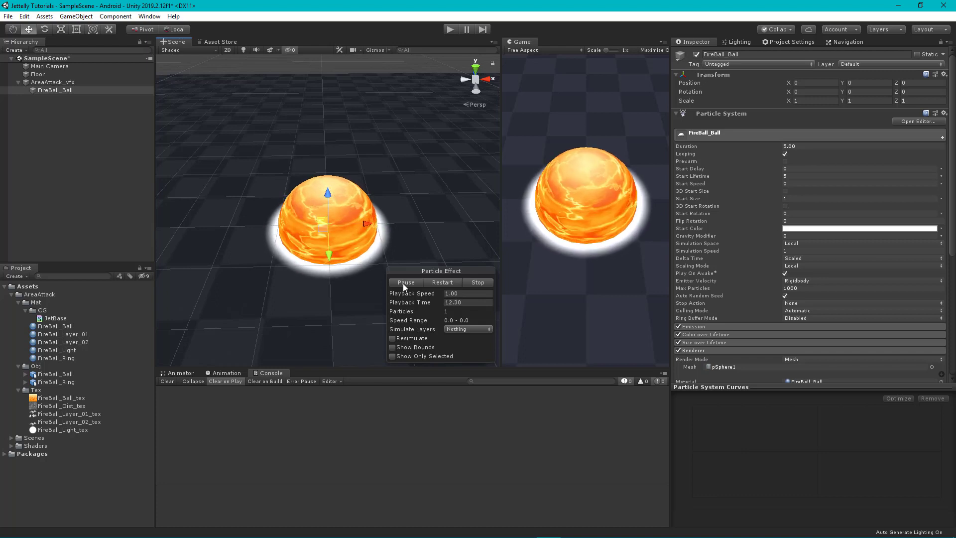
left_click(822, 228)
mouse_move(786, 162)
left_mouse_down()
mouse_move(786, 153)
mouse_move(766, 148)
left_mouse_up()
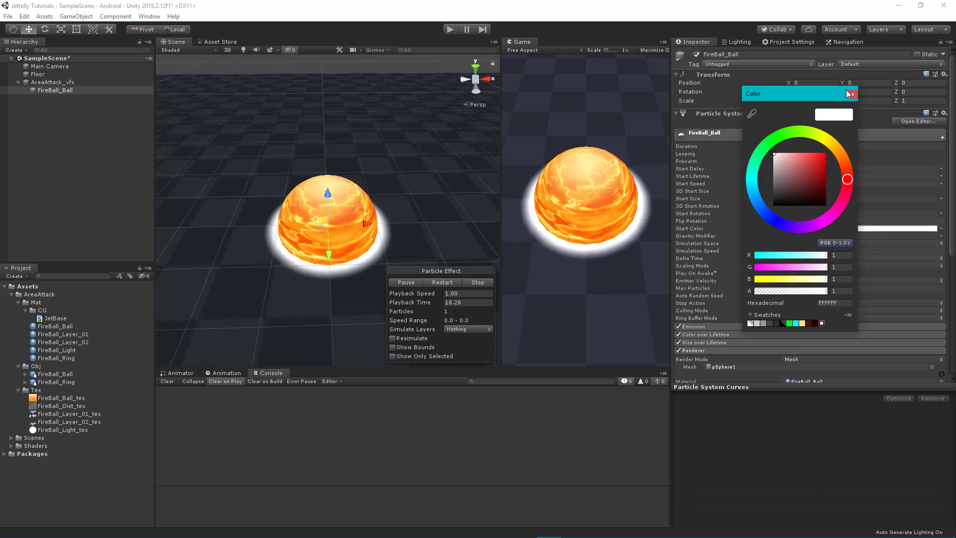
left_click(643, 184)
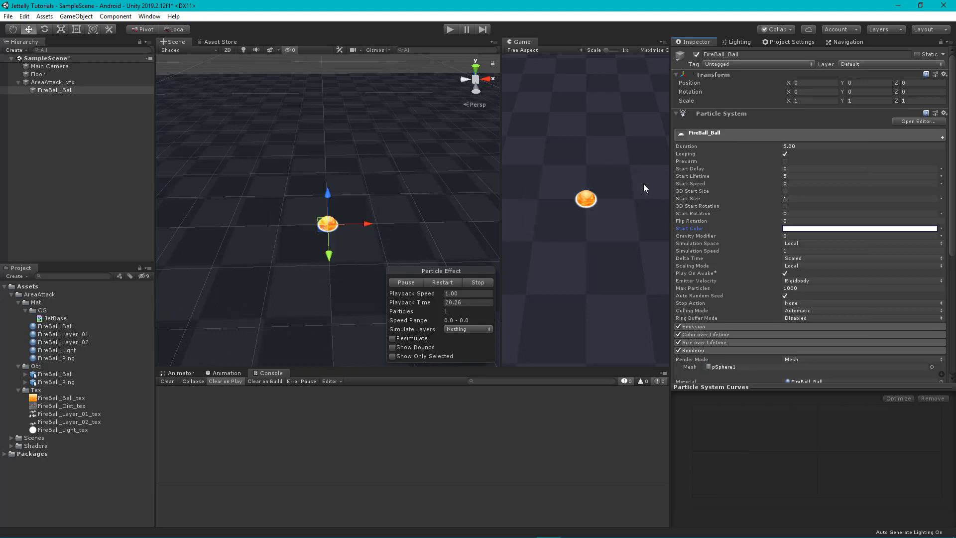